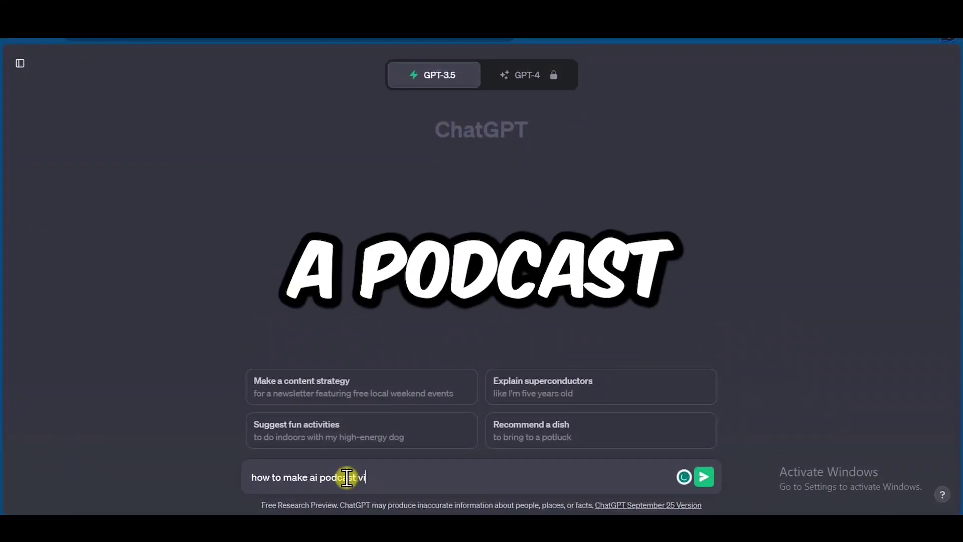
Send 'how to make ai podcast video' to ChatGPT and review the step-by-step answer.
key(Return)
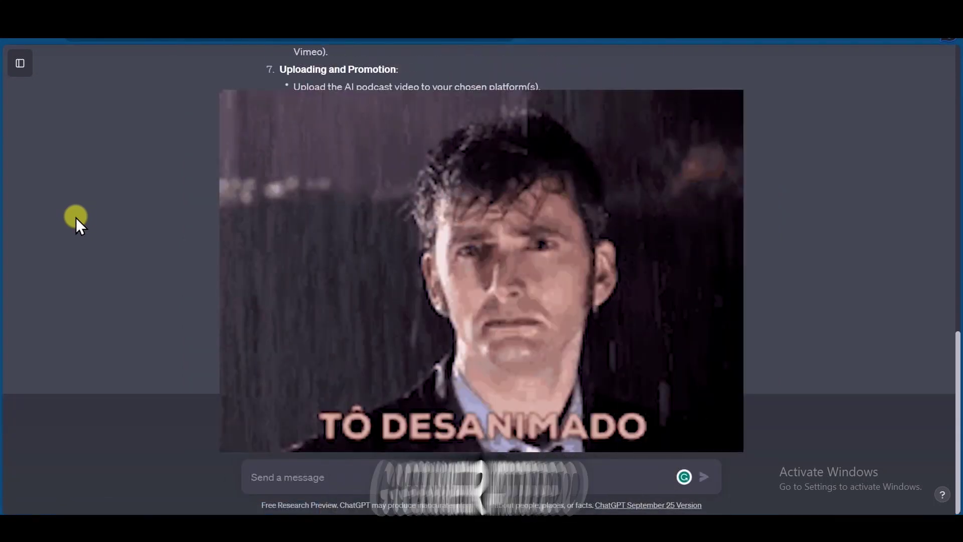
scroll(154, 221, up, 3)
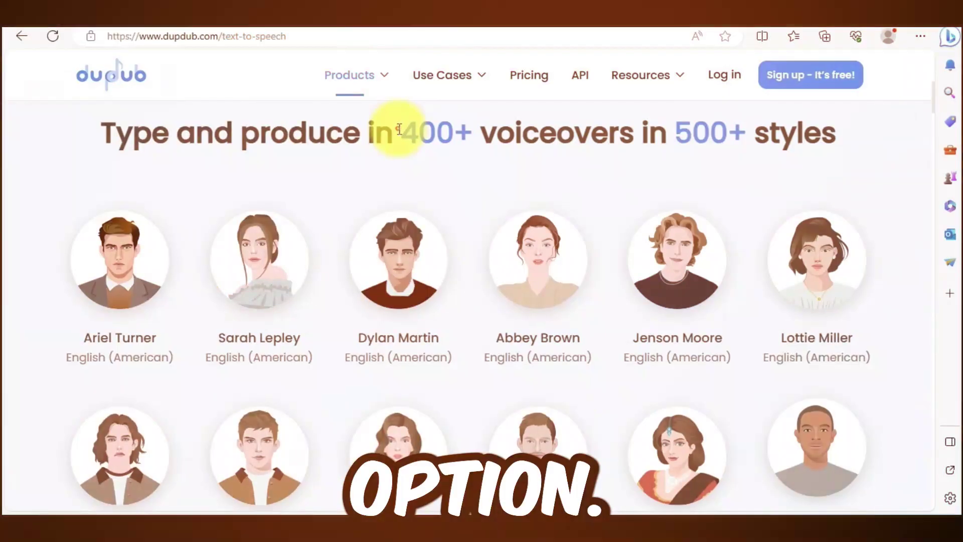
Highlight the '400+ voiceovers in 500+ styles' headline and browse the language and emotion voice cards.
drag(394, 133, 787, 140)
drag(958, 161, 953, 165)
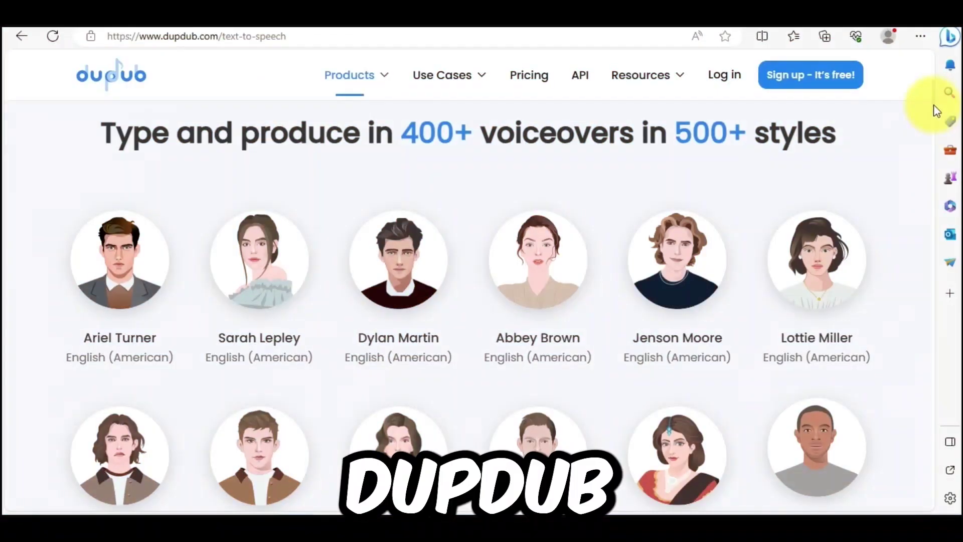
scroll(935, 125, down, 6)
scroll(934, 138, down, 2)
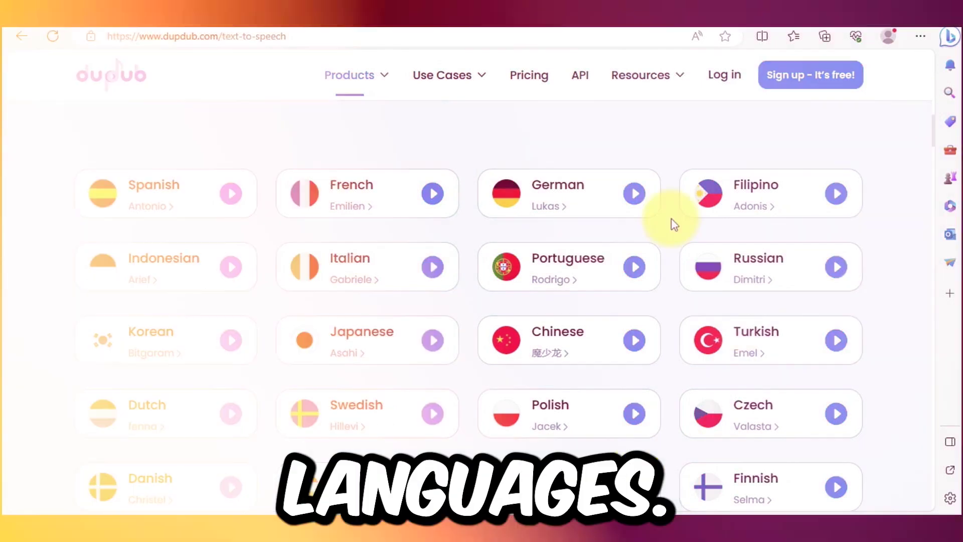
scroll(935, 161, down, 12)
scroll(931, 195, down, 2)
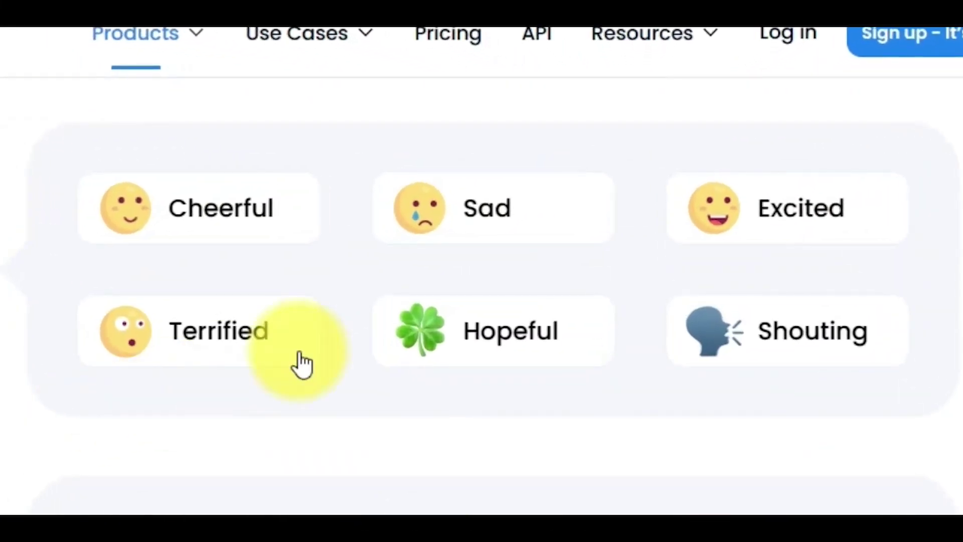
scroll(260, 434, down, 5)
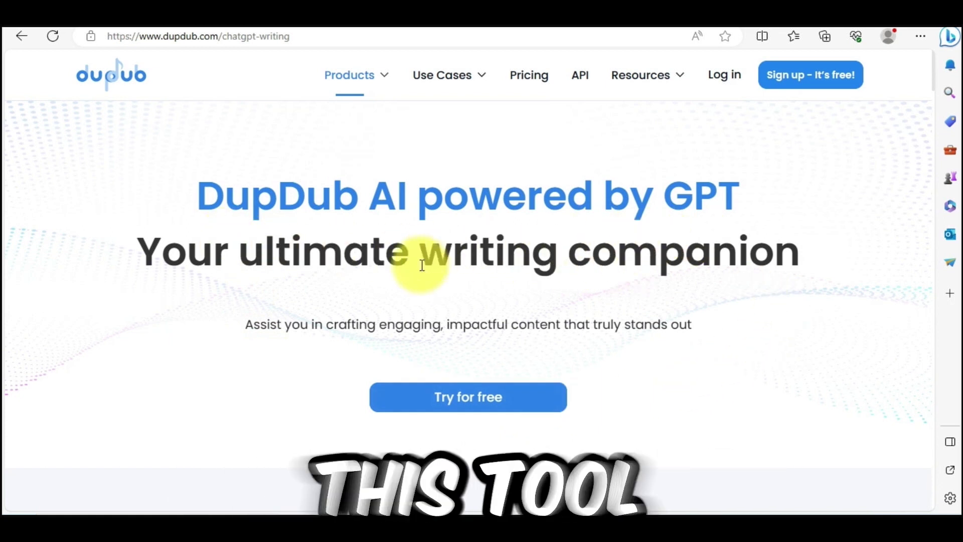
Scroll the AI writing page down to the 'Ask AI to write' feature.
drag(933, 80, 936, 120)
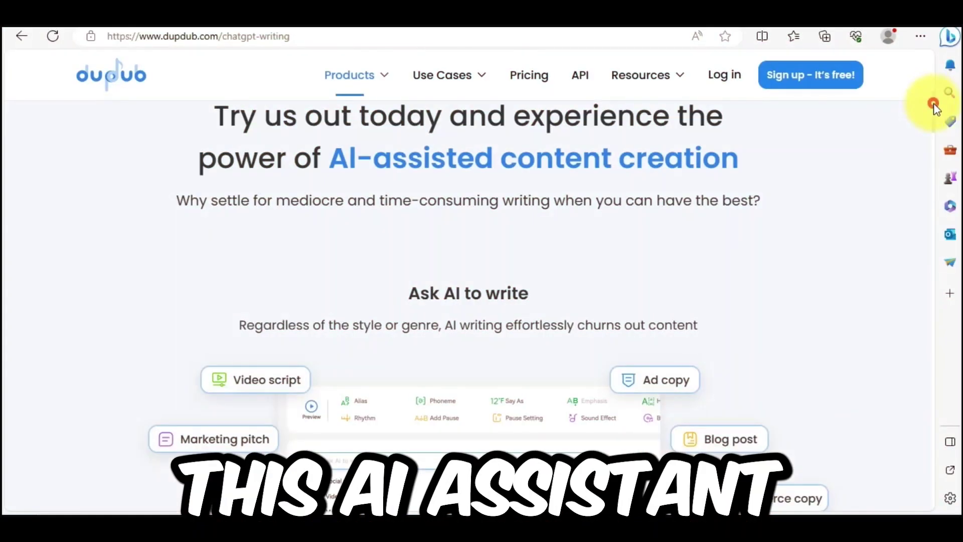
drag(940, 103, 940, 118)
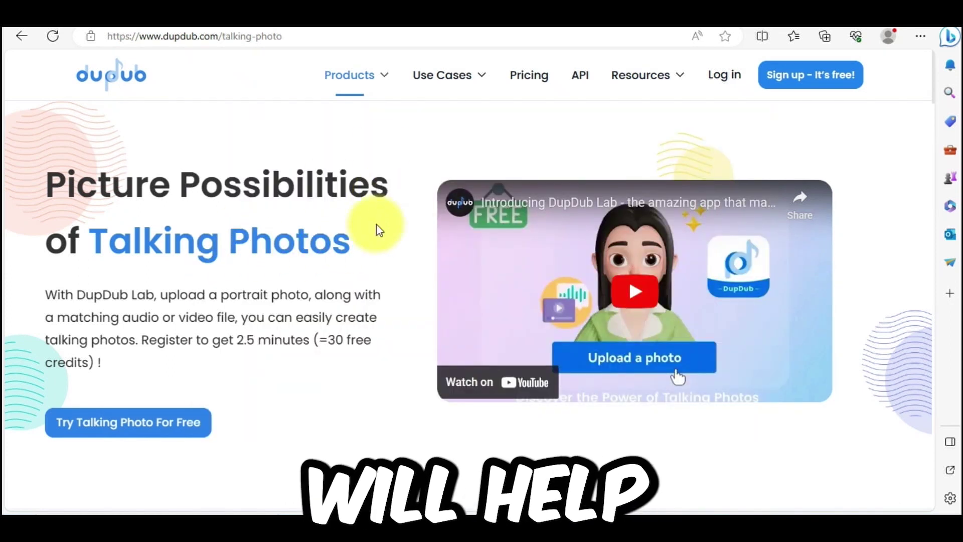
Bring up the Products menu to reach the Voice Cloning page.
mouse_move(384, 81)
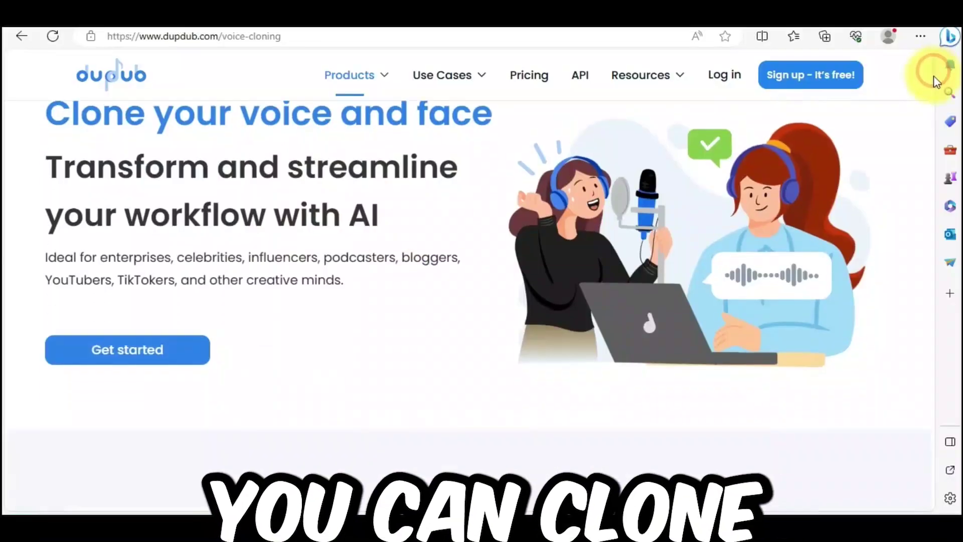
Start registering a free DupDub account via 'Sign up - It's free!'.
scroll(933, 75, down, 4)
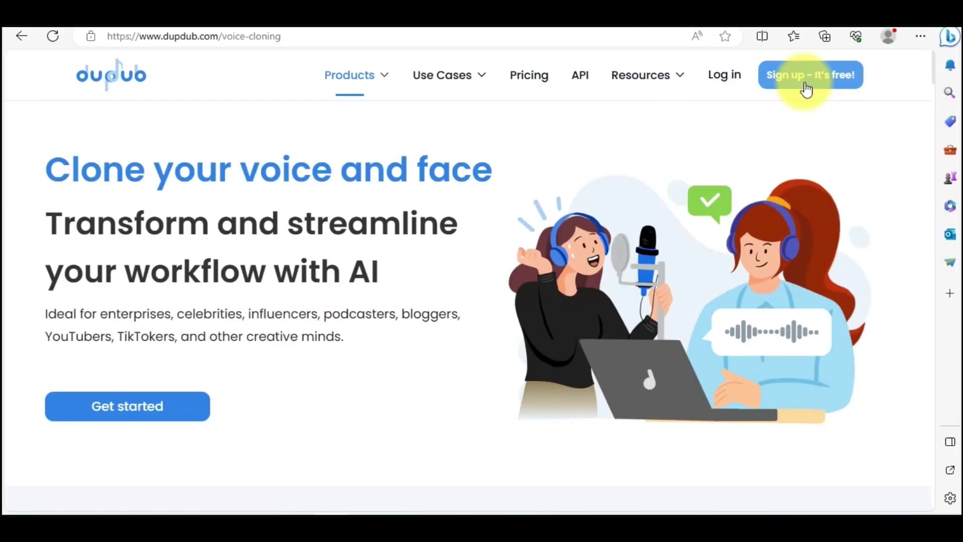
click(806, 90)
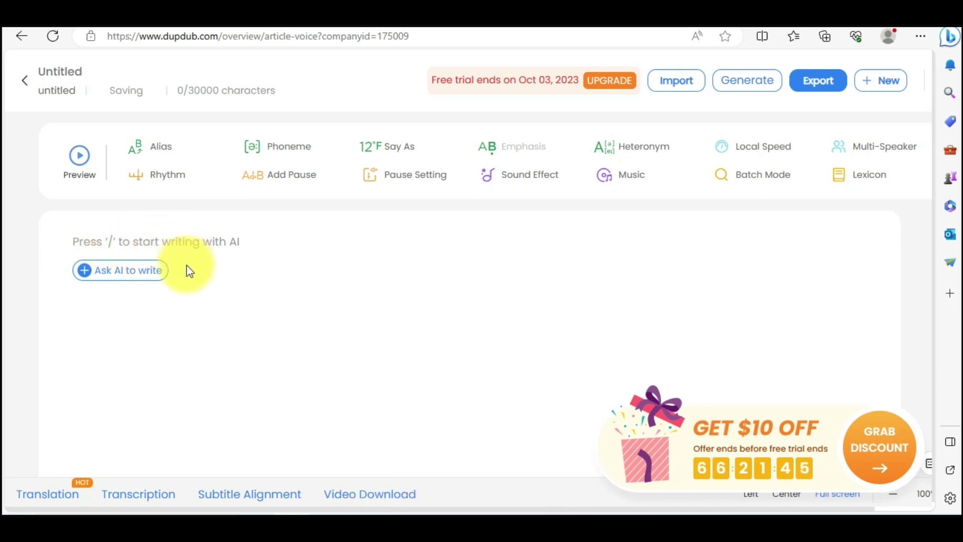
Request a Podcast script from the AI writer on 'interesting facts about space'.
click(132, 272)
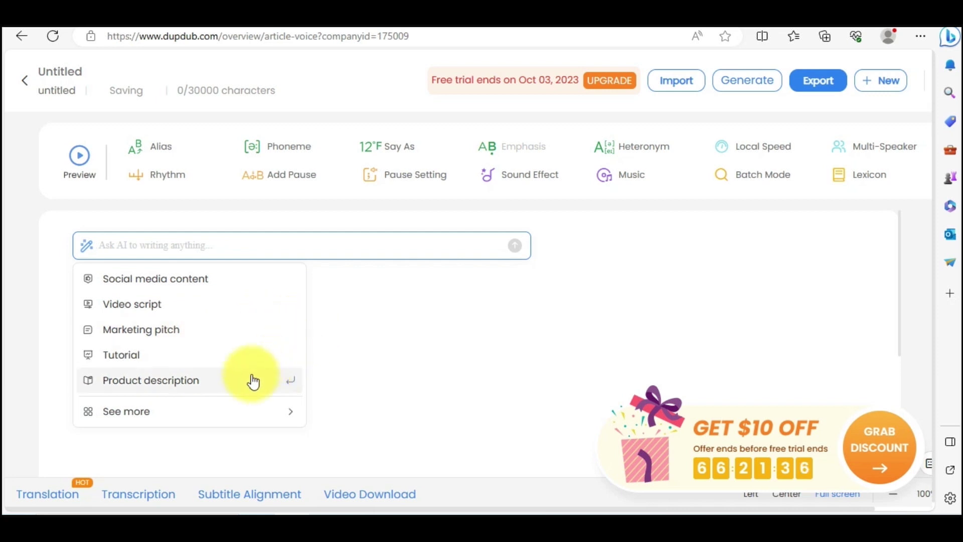
mouse_move(208, 410)
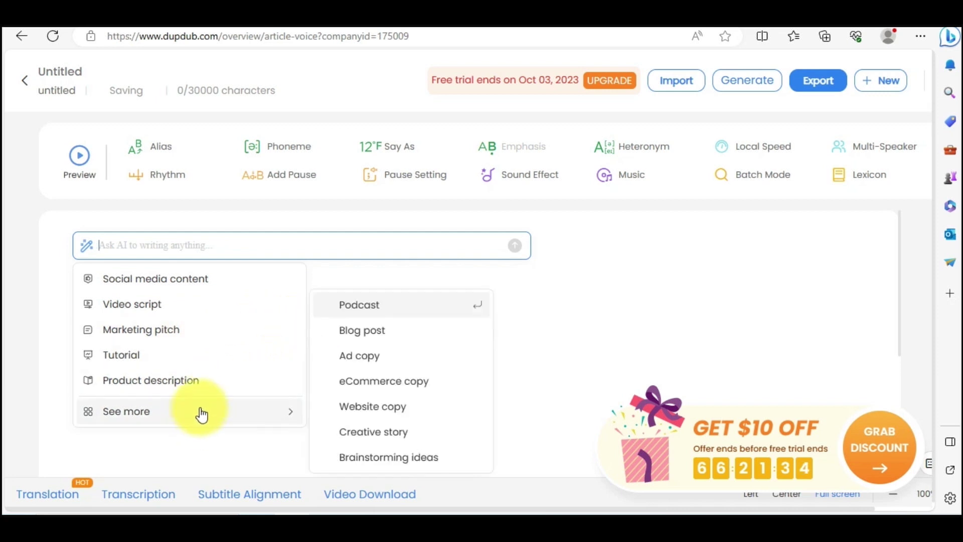
click(393, 307)
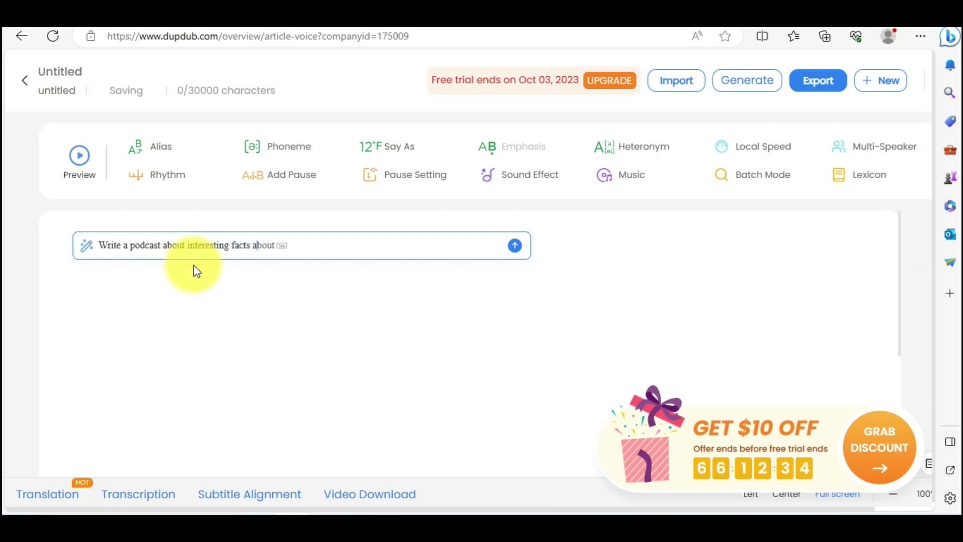
text(interesting facts about space)
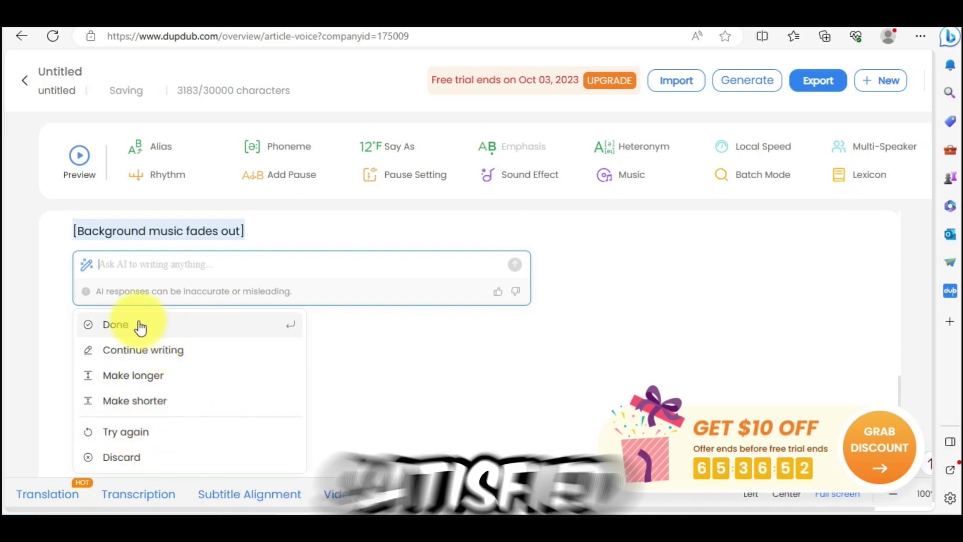
Insert the generated script and delete its four '[Background music fades in/out]' cue lines.
click(166, 326)
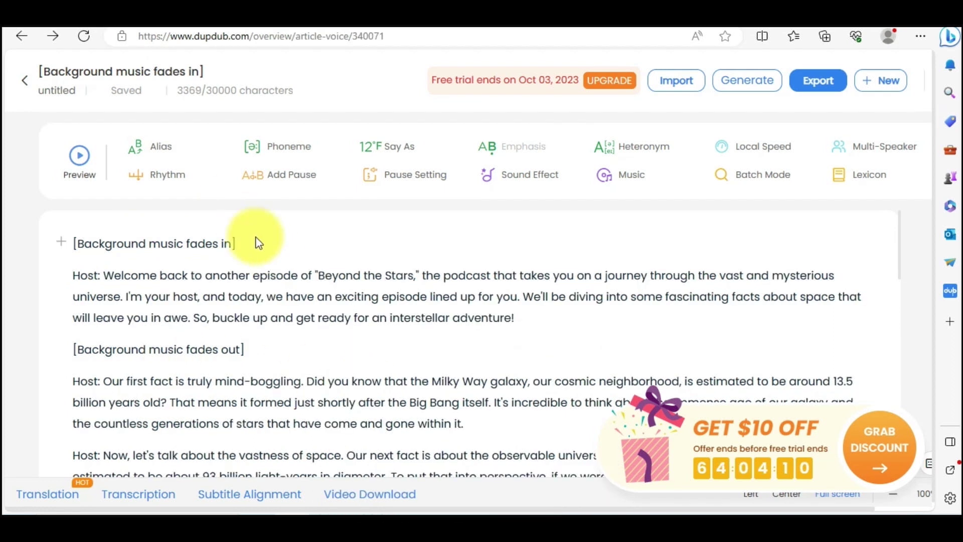
drag(254, 238, 78, 240)
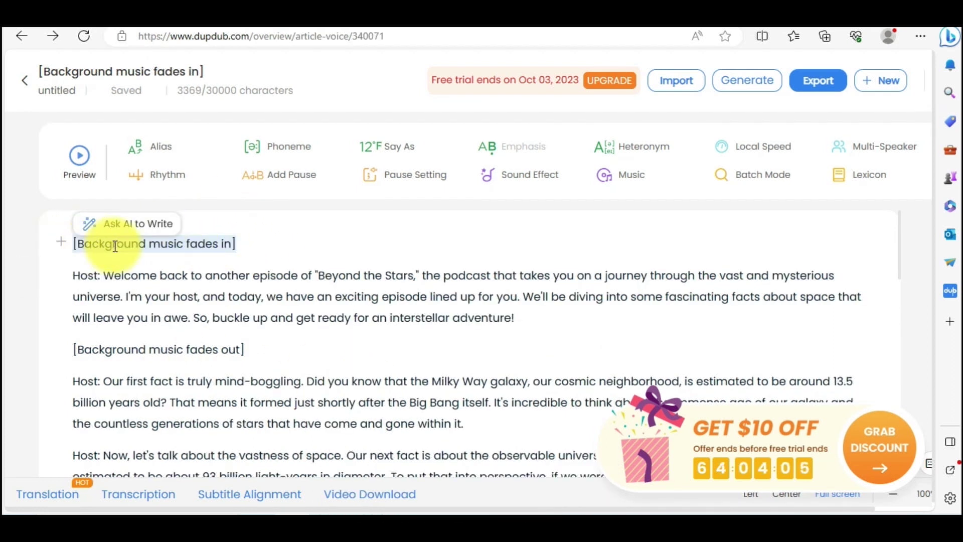
key(BackSpace)
drag(244, 318, 60, 313)
key(BackSpace)
scroll(449, 393, down, 15)
drag(237, 321, 161, 321)
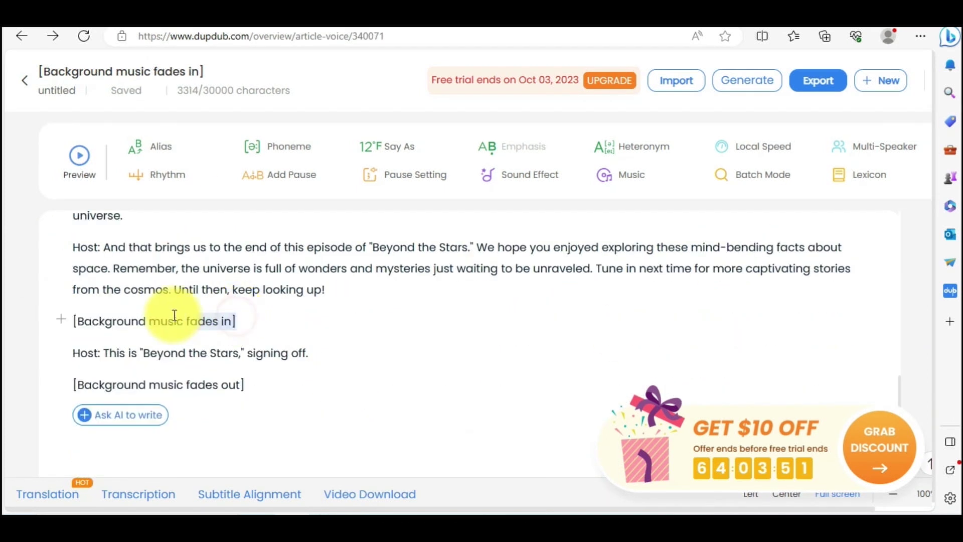
key(BackSpace)
drag(243, 350, 112, 350)
key(BackSpace)
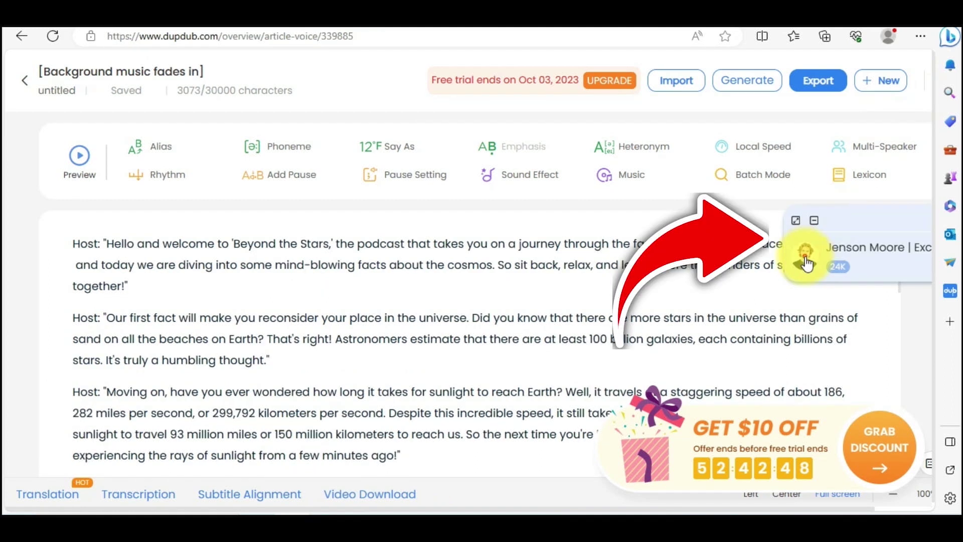
Open the speaker voice panel and filter voices to the Podcast scenario and Chat style.
click(805, 261)
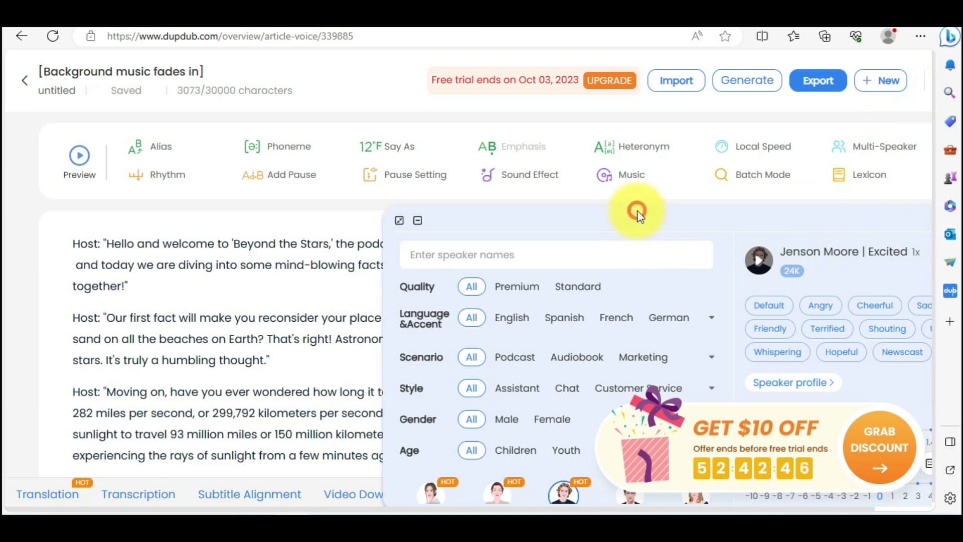
drag(646, 219, 376, 106)
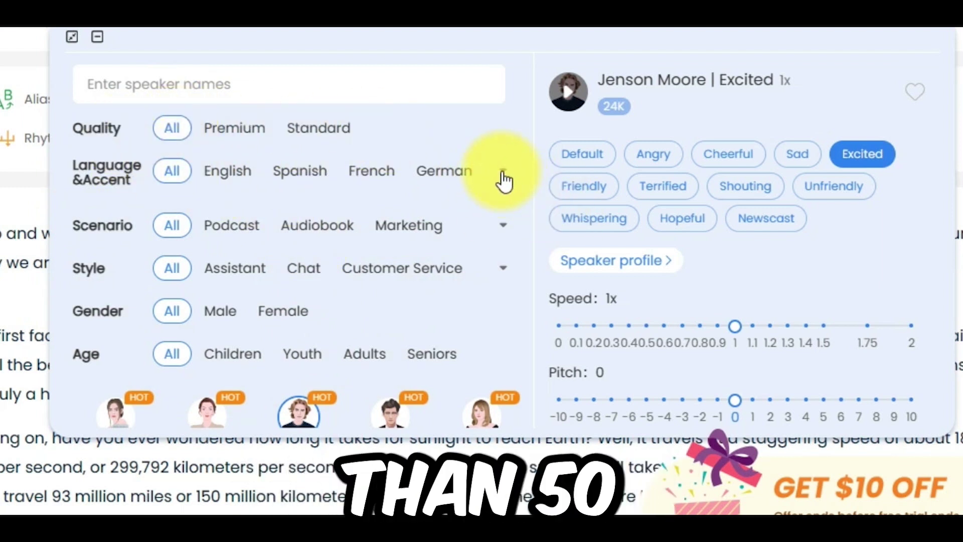
click(501, 173)
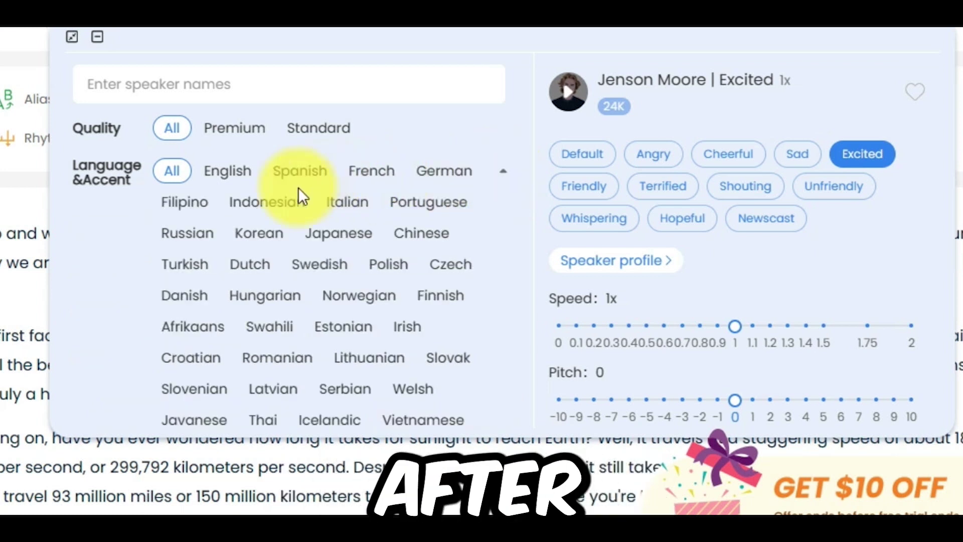
click(504, 173)
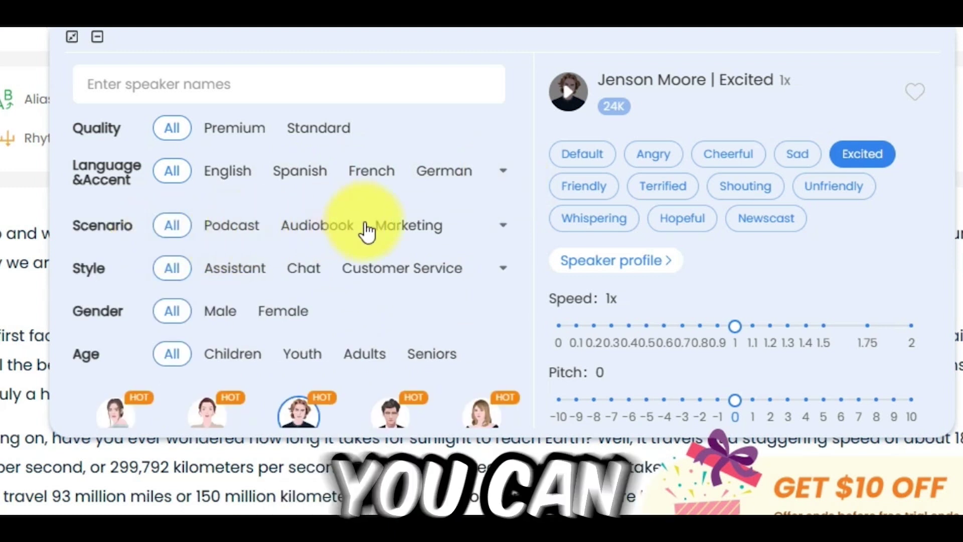
click(503, 225)
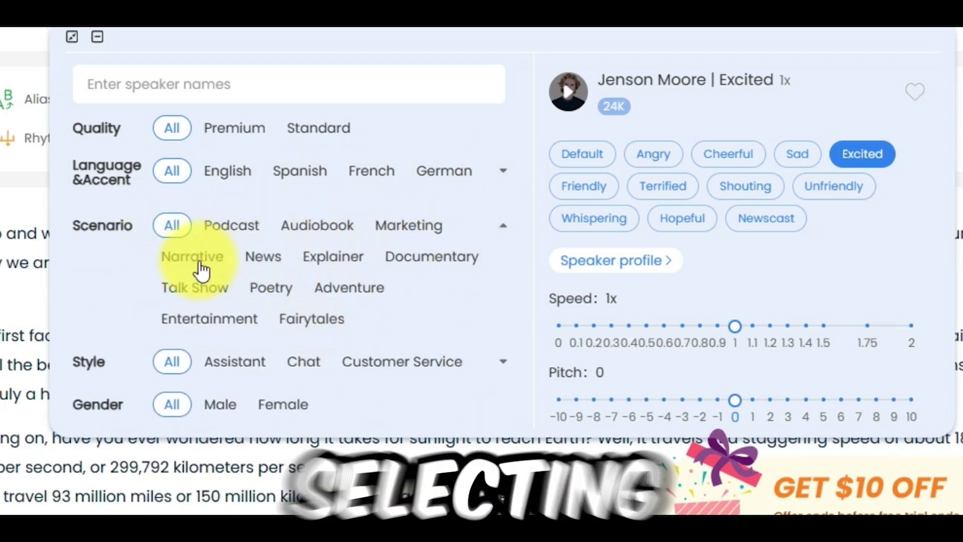
click(504, 226)
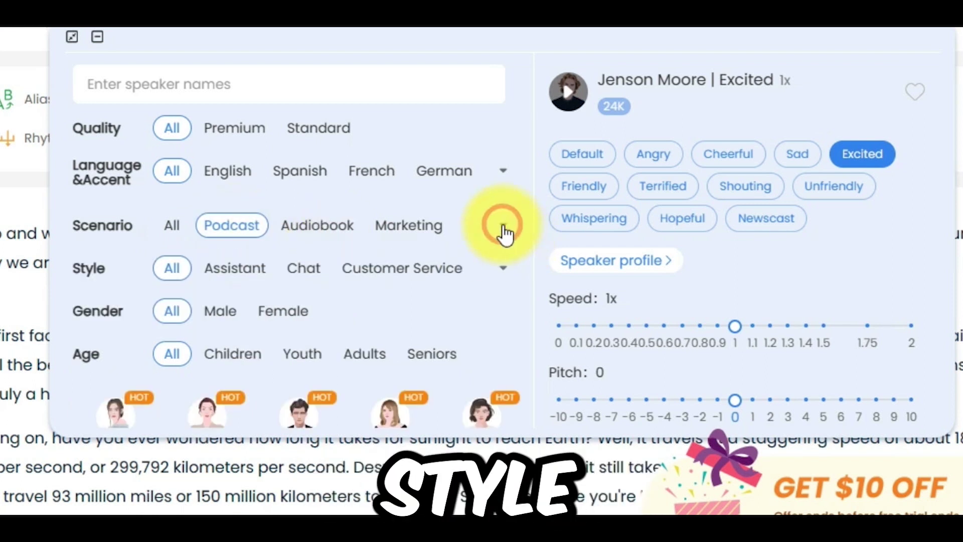
click(504, 269)
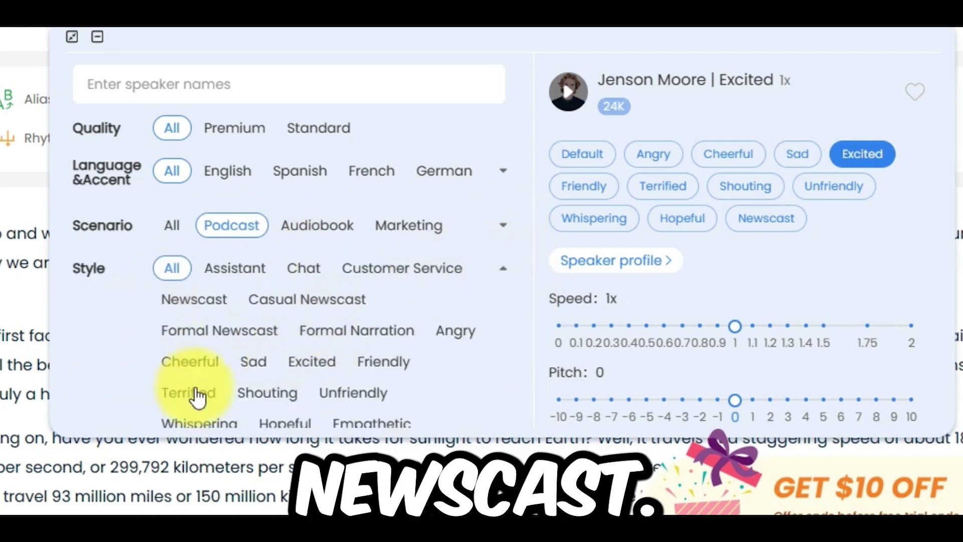
click(304, 268)
click(503, 270)
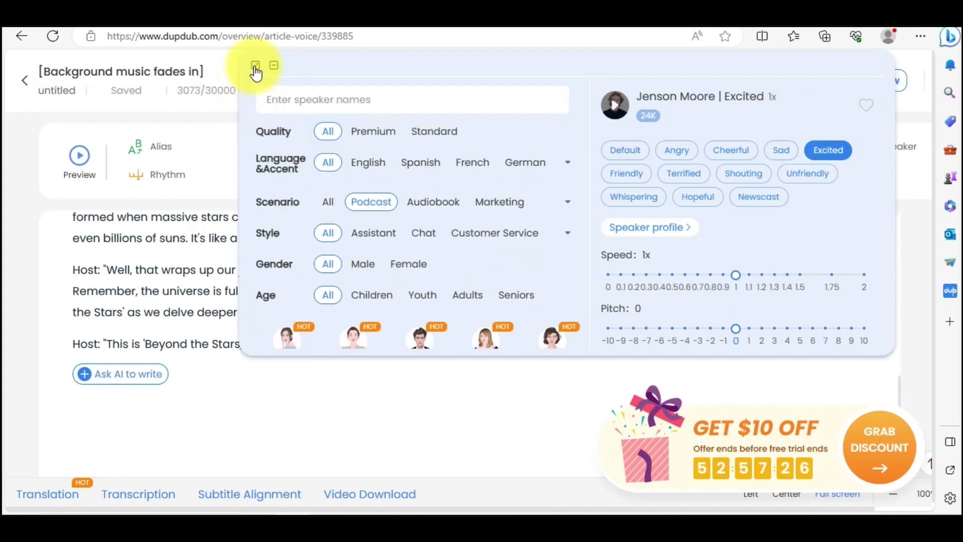
click(256, 66)
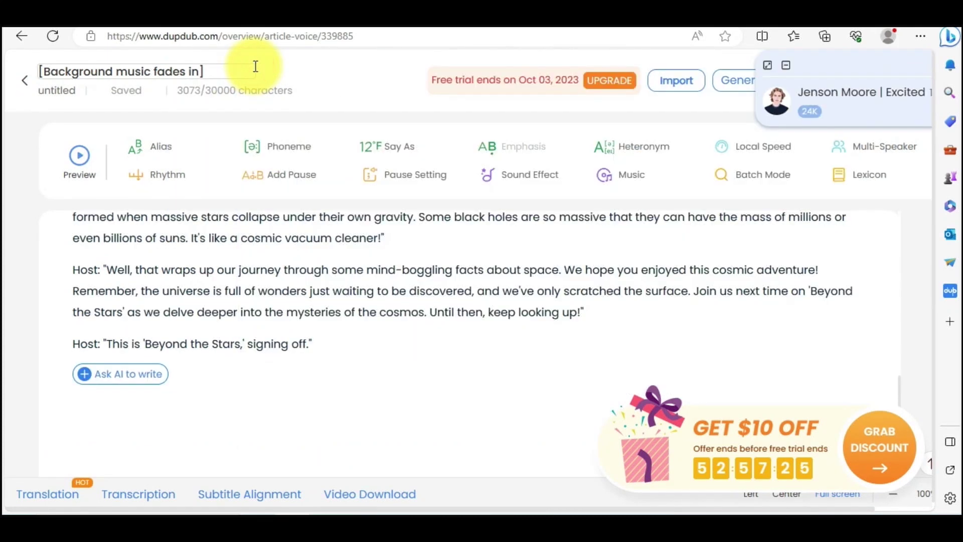
click(864, 261)
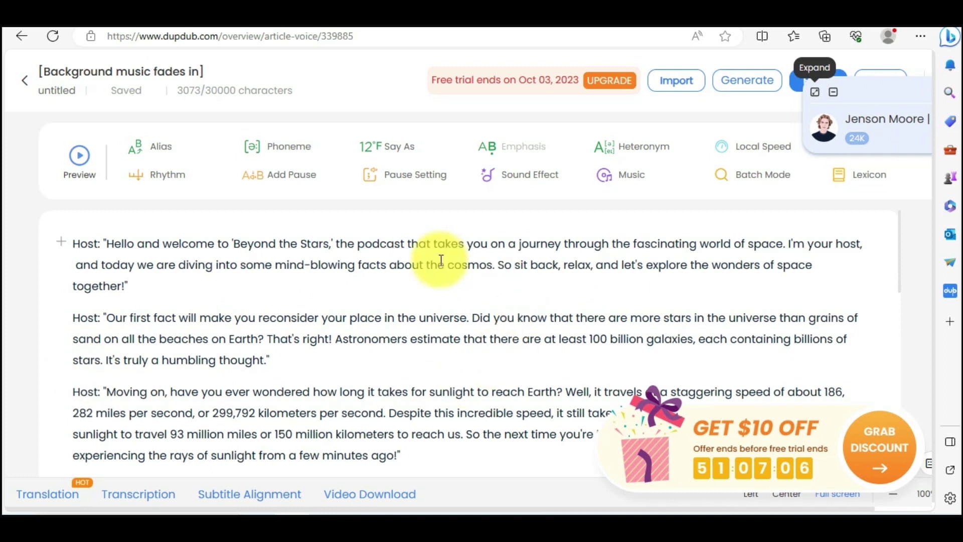
Apply an alias tag to the word 'podcast' in the opening line.
drag(403, 245, 359, 245)
click(153, 146)
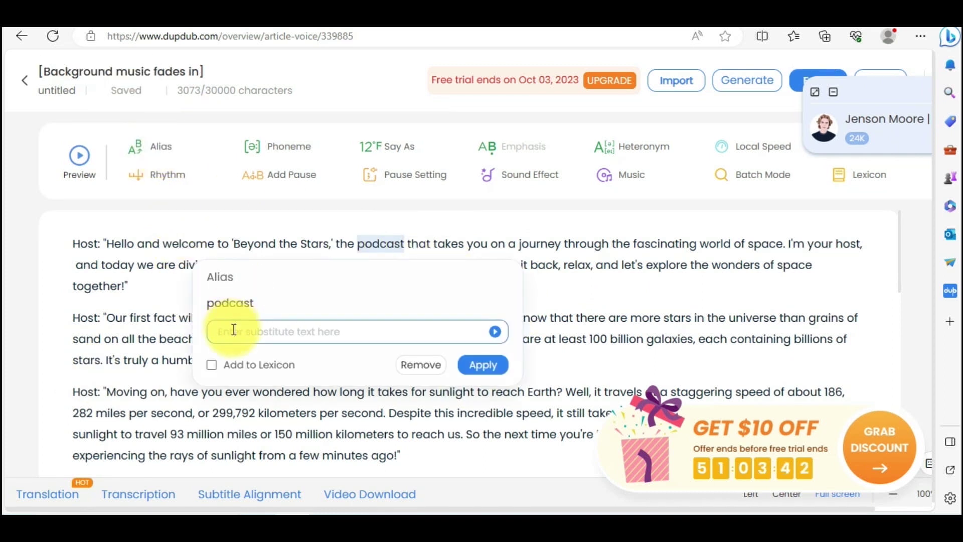
click(479, 364)
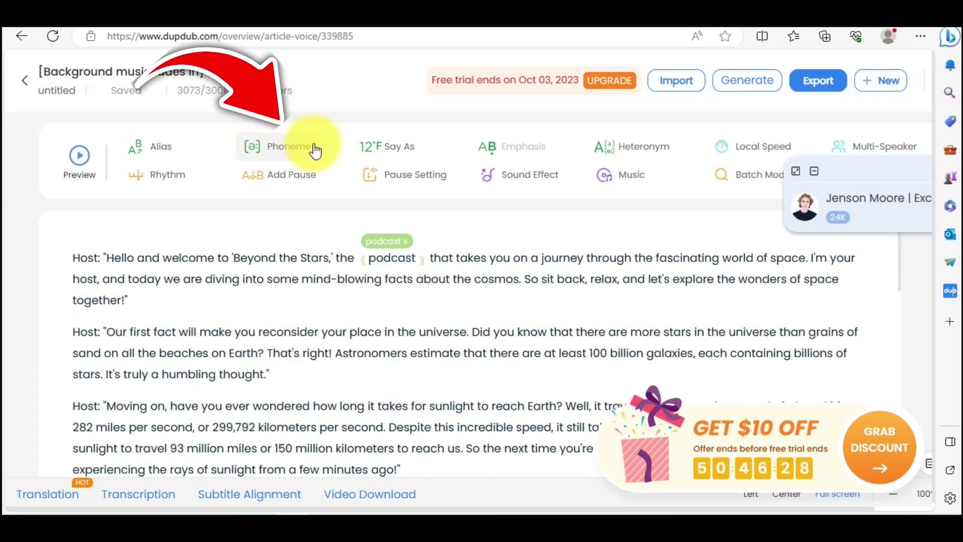
Open the phoneme editor for 'Astronomers' and close it without changes.
double_click(346, 367)
click(289, 146)
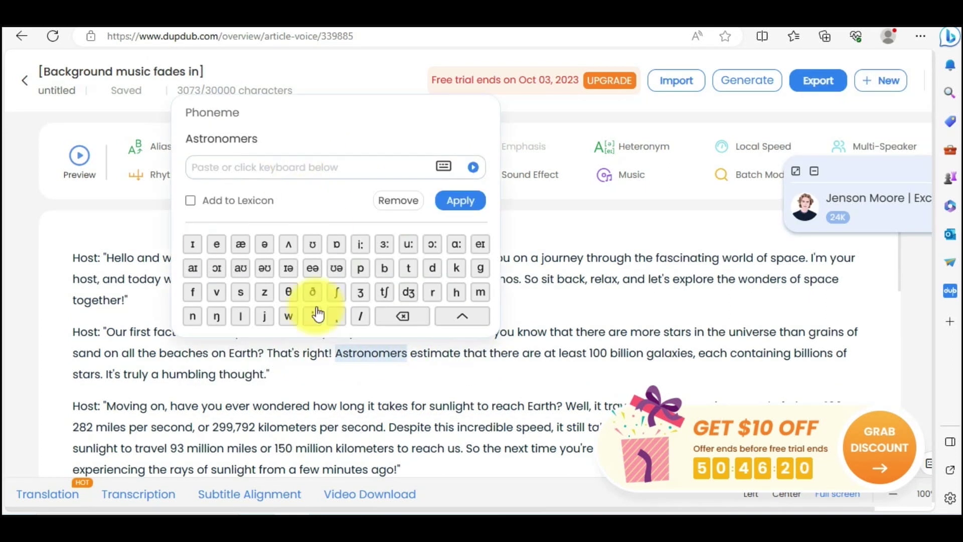
click(549, 232)
drag(899, 273, 901, 373)
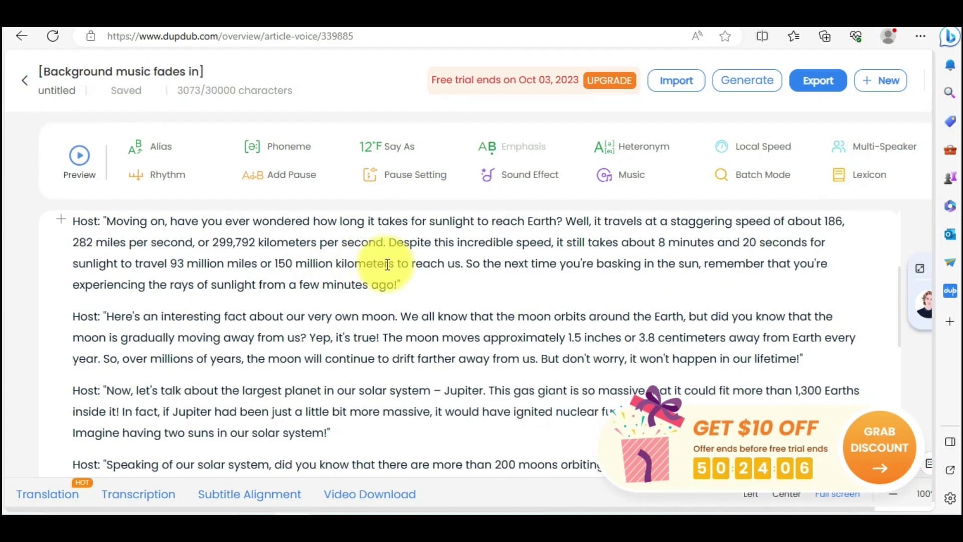
drag(393, 261, 275, 264)
click(379, 147)
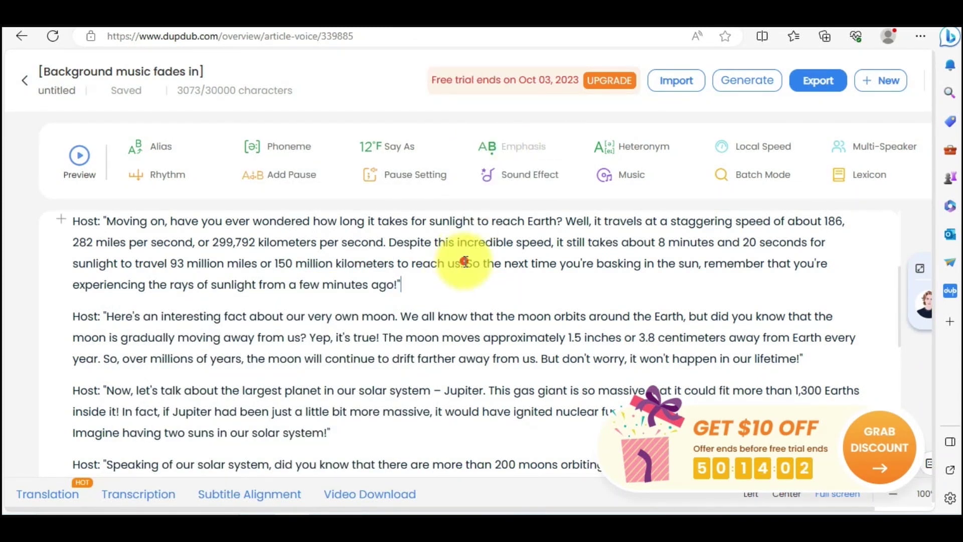
drag(465, 263, 596, 265)
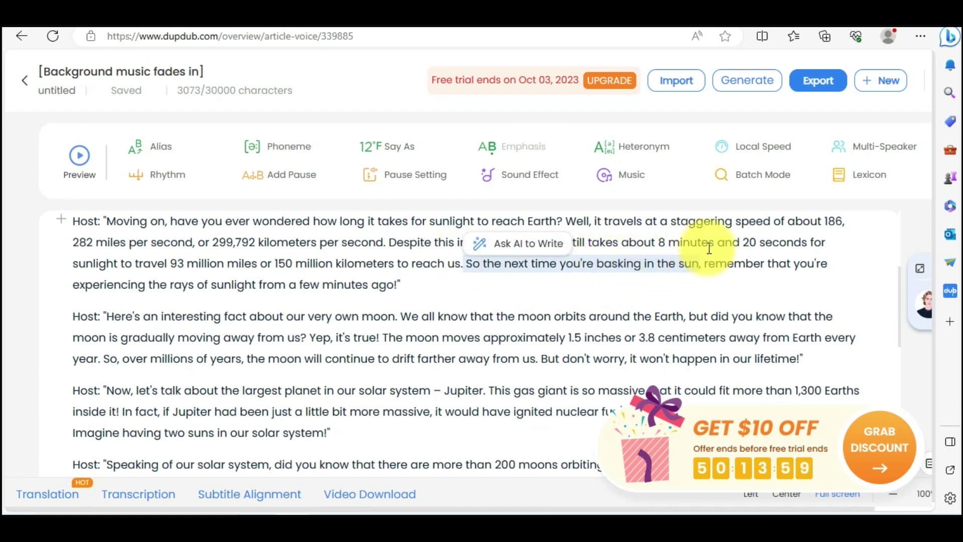
Apply 0.95x Local Speed to the sentence about basking in the sun.
click(740, 146)
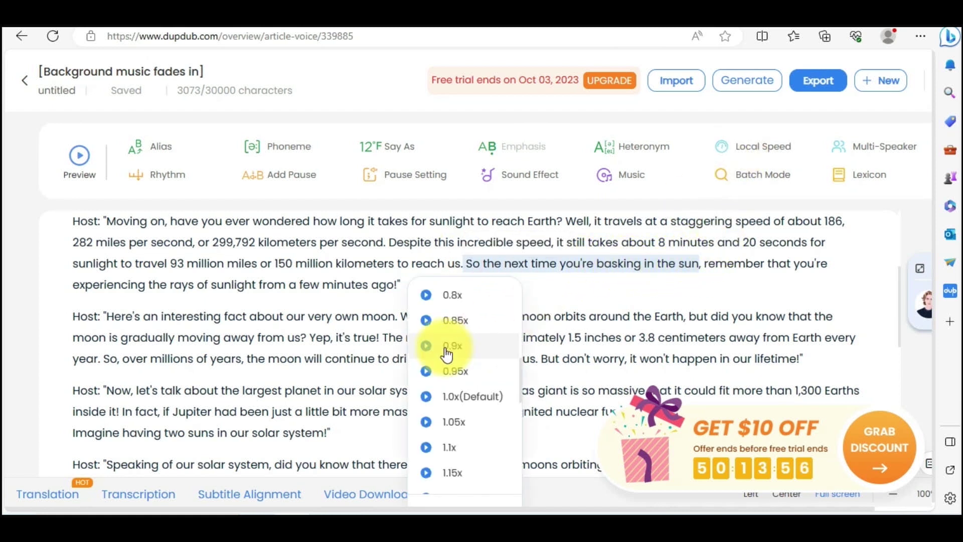
click(426, 372)
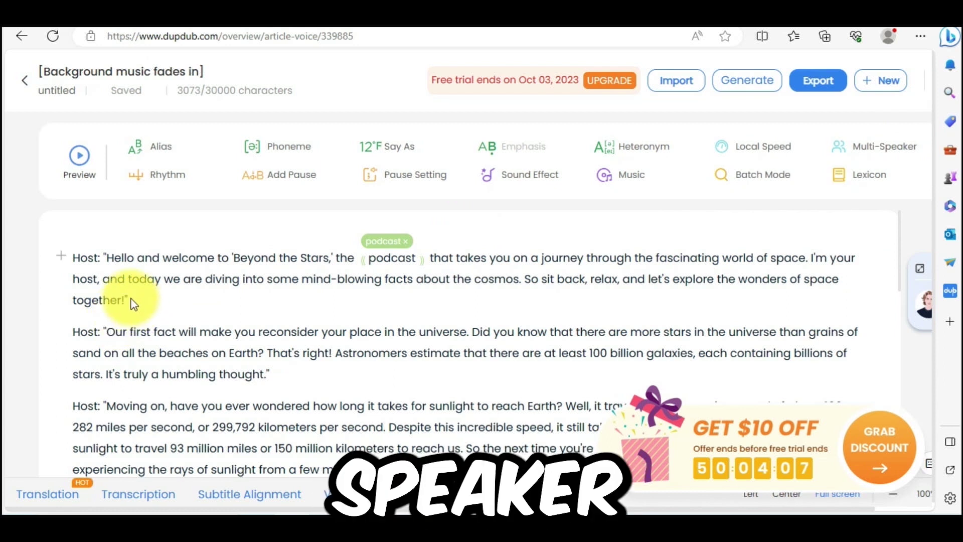
Assign a Multi-Speaker voice to the selected opening host paragraph.
drag(128, 287, 104, 244)
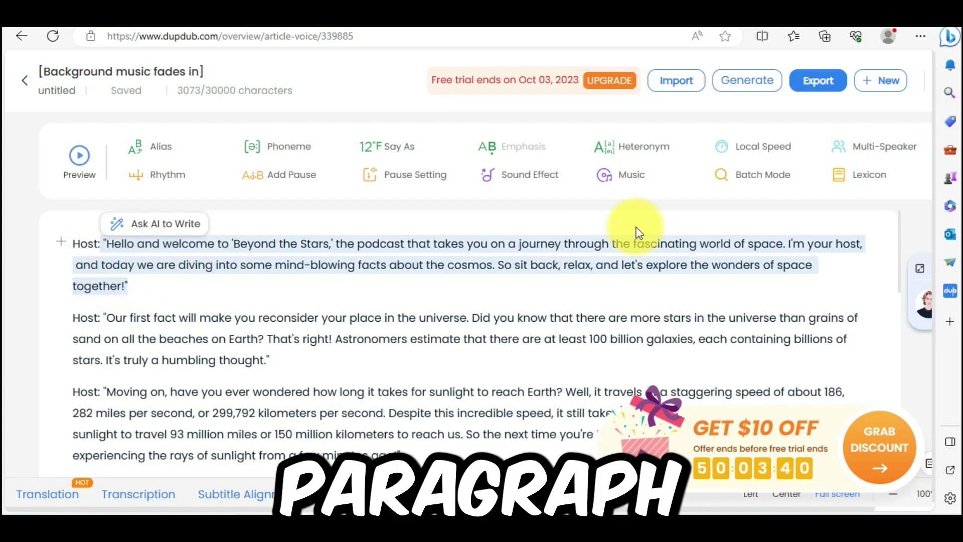
click(877, 154)
click(458, 273)
click(753, 389)
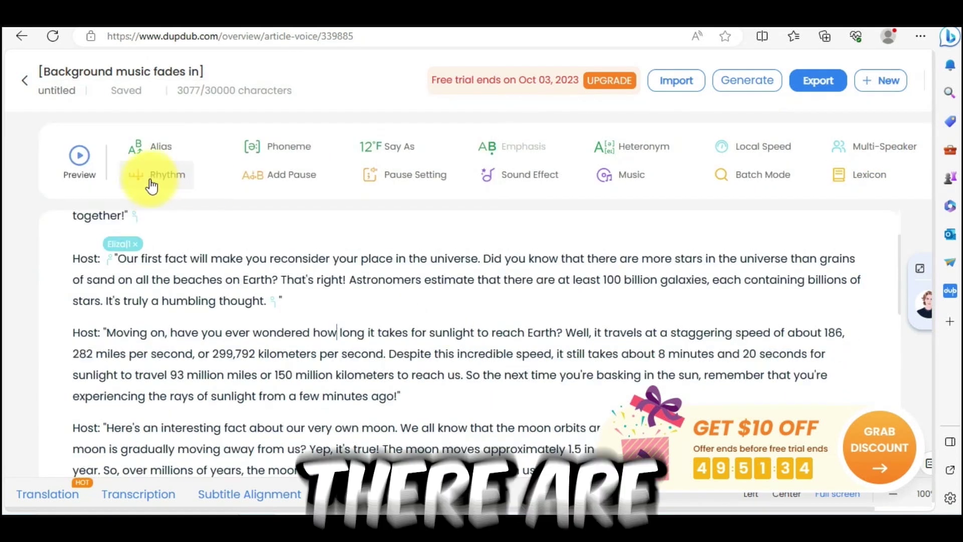
Insert a Short rhythm pause after 'how' and a 100 ms pause after 'Earth?'.
click(339, 331)
click(170, 182)
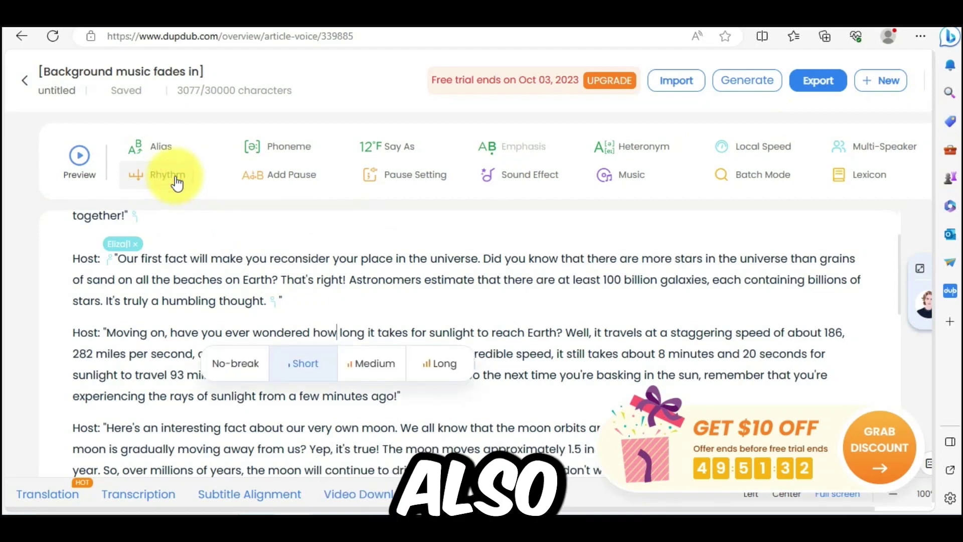
click(305, 371)
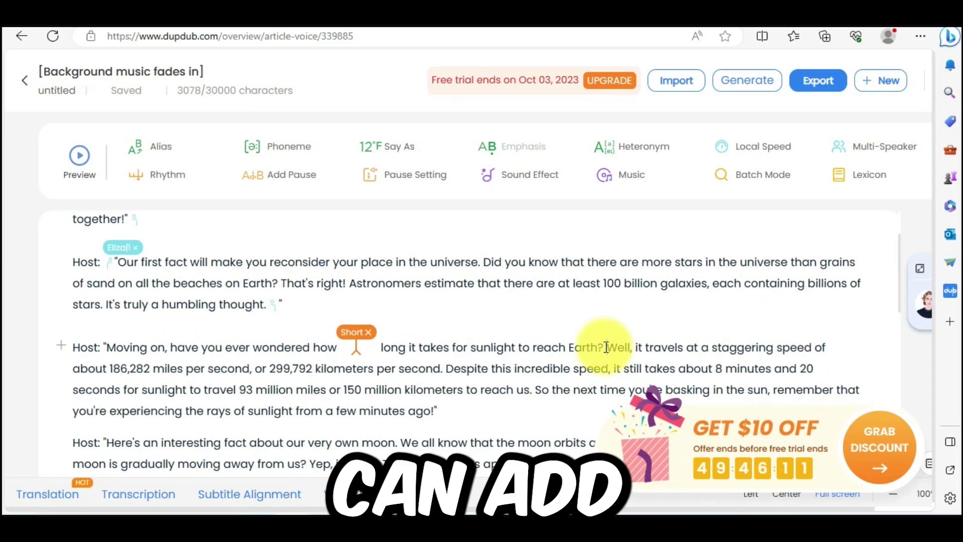
click(288, 185)
click(439, 380)
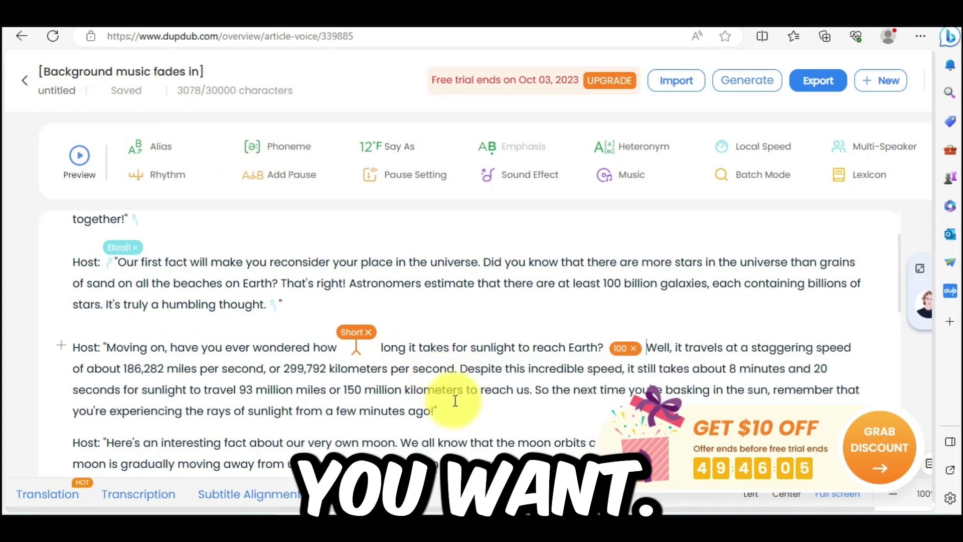
scroll(455, 401, up, 5)
click(530, 174)
Insert the Radio sound effect after 'mind-blowing'.
scroll(800, 365, down, 3)
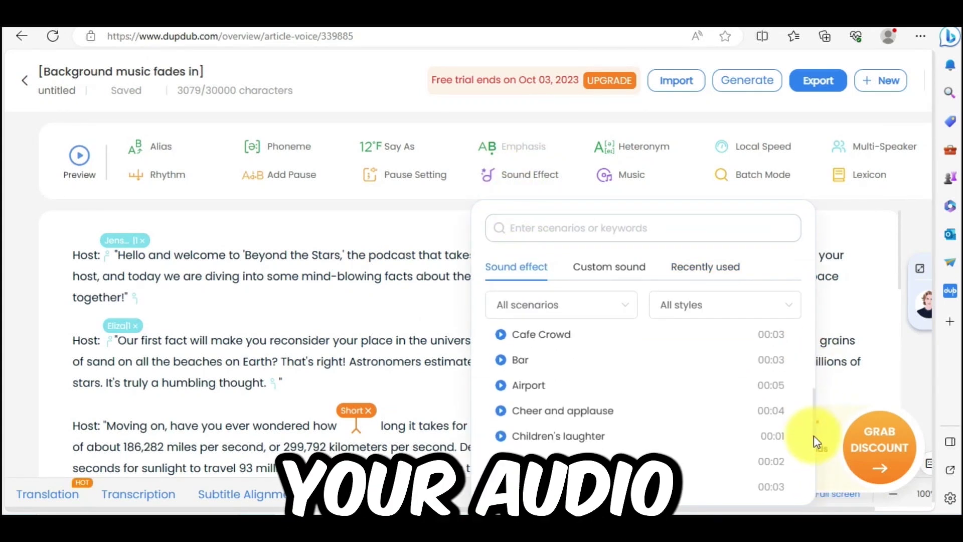
scroll(814, 436, down, 3)
click(752, 442)
Add peace_with as background music at 100% volume, then select the sunlight-travel paragraph.
mouse_move(413, 270)
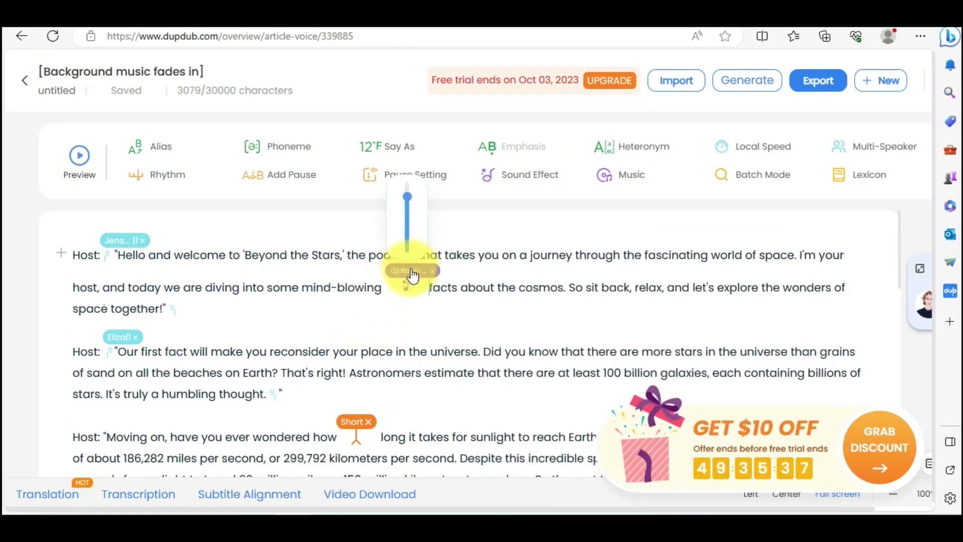
click(627, 179)
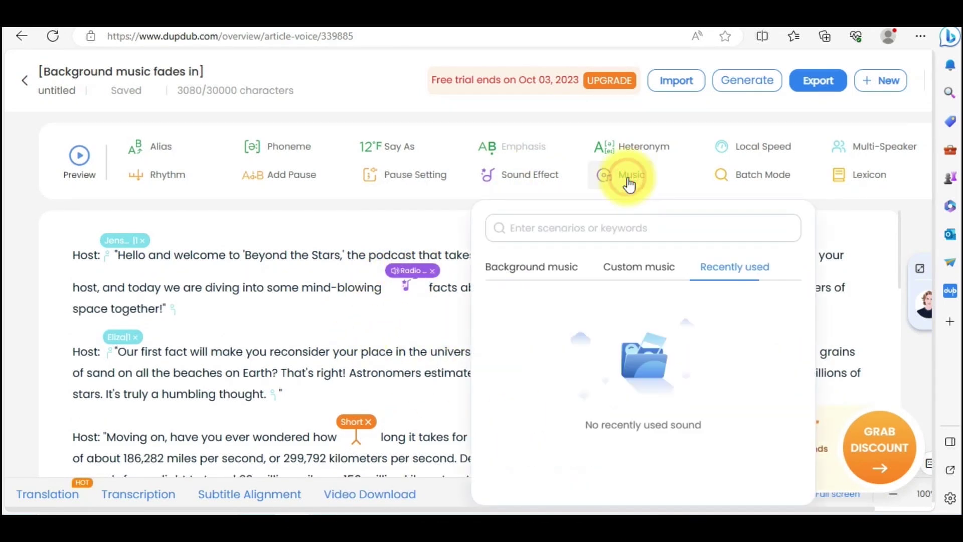
click(562, 269)
click(535, 436)
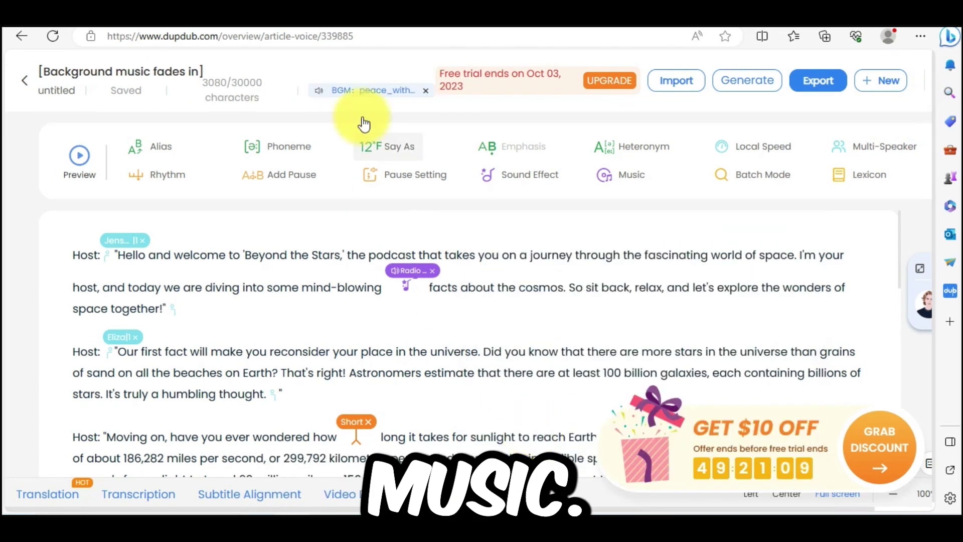
click(349, 92)
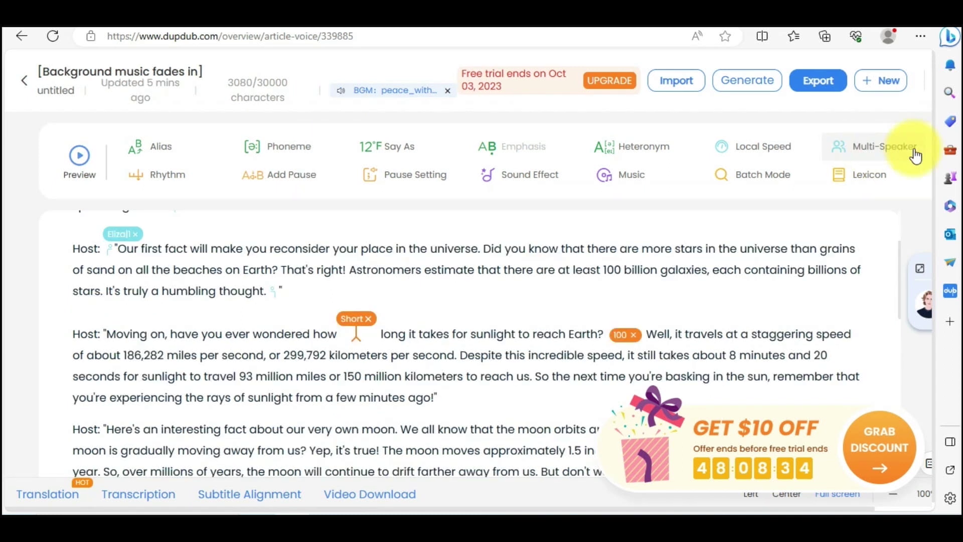
click(432, 387)
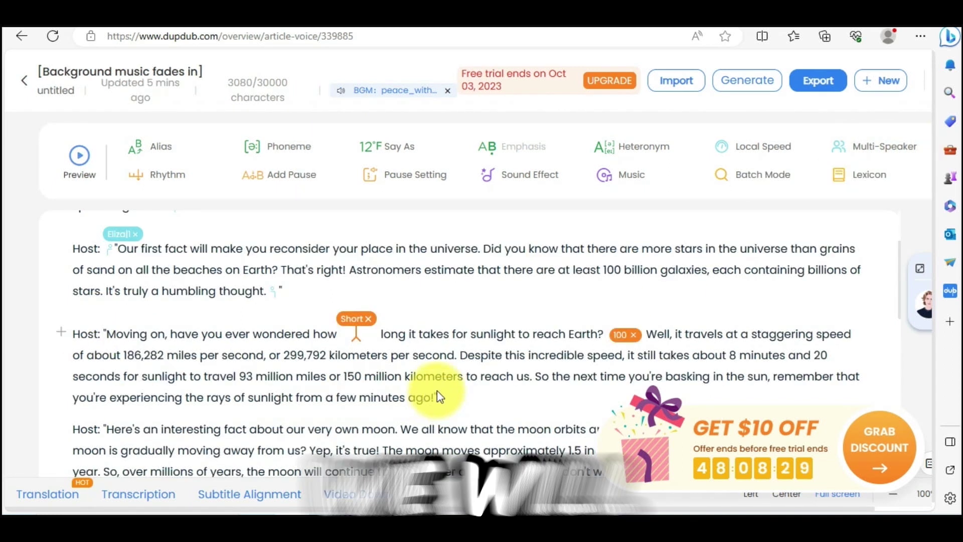
click(850, 146)
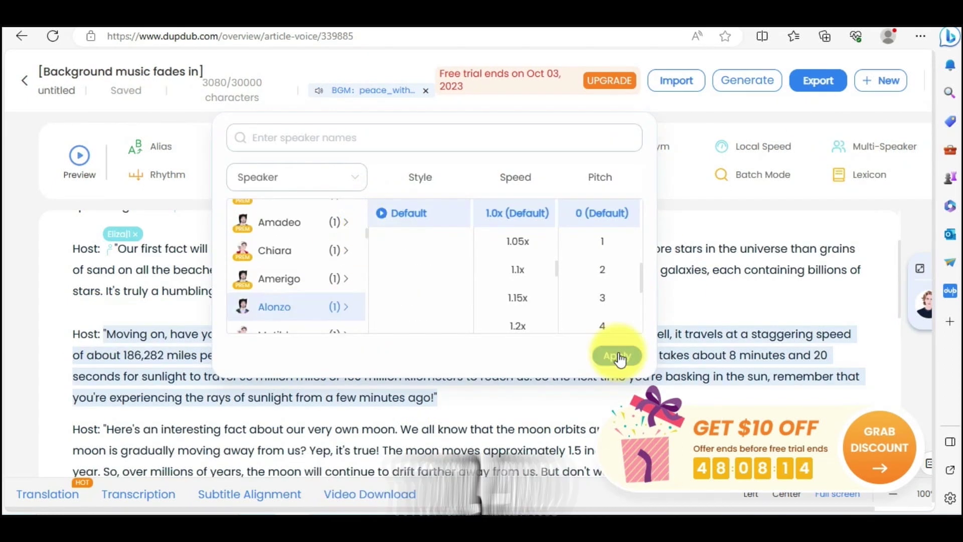
Give the sunlight, moon and Jupiter paragraphs their own speaker voices.
click(617, 355)
scroll(899, 323, down, 5)
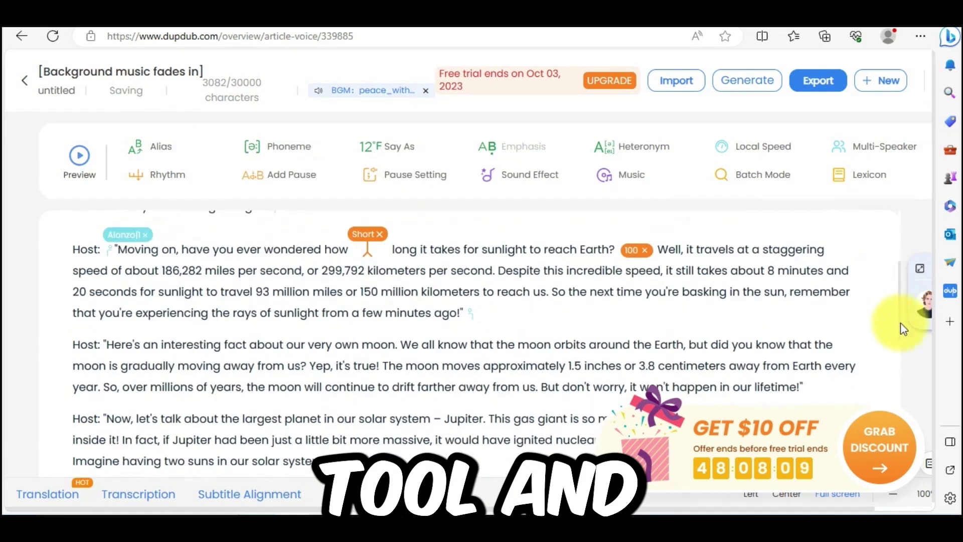
click(108, 296)
click(849, 146)
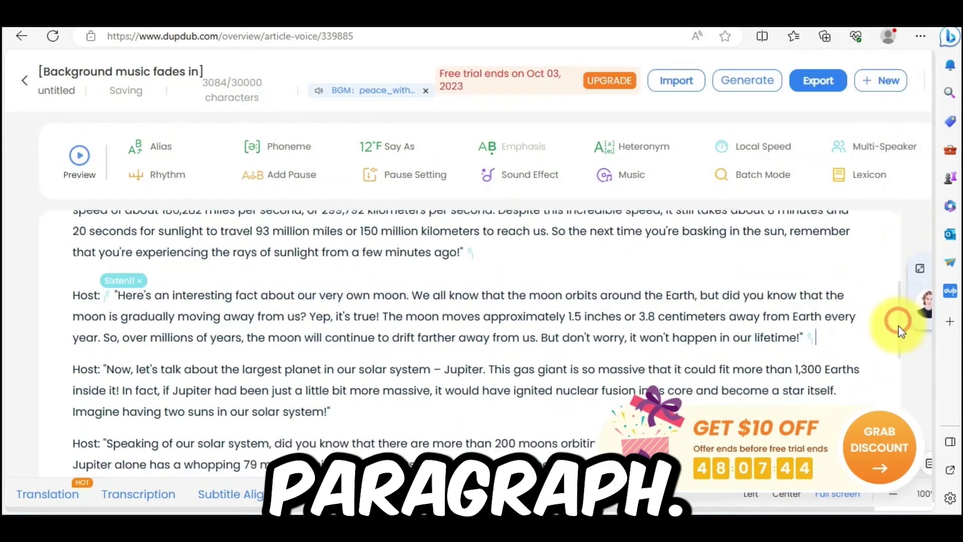
scroll(897, 322, down, 3)
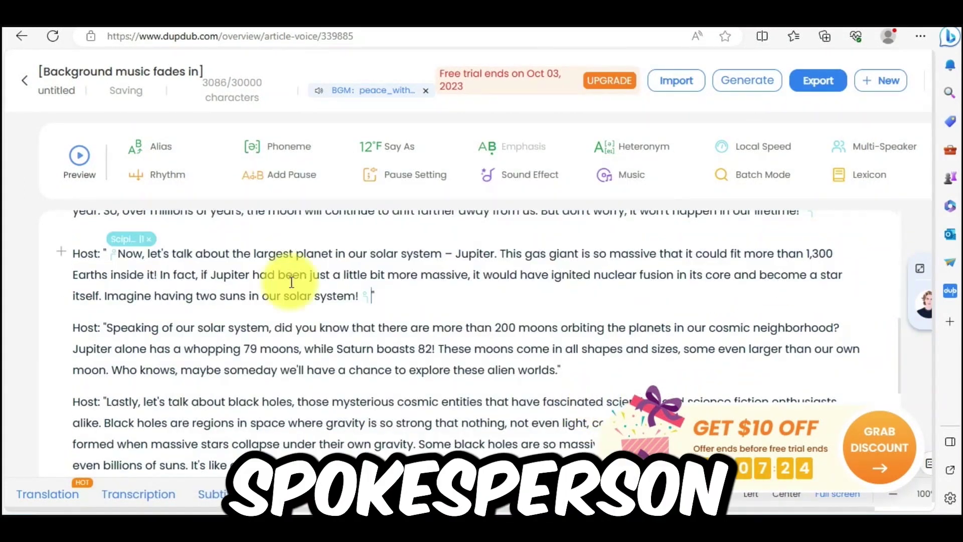
click(110, 327)
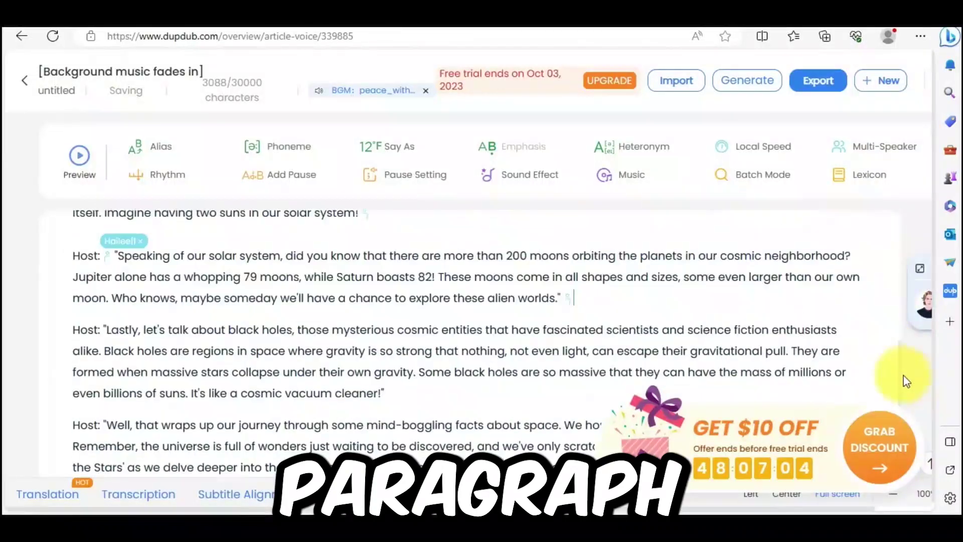
Give the black holes, wrap-up and sign-off paragraphs their own speaker voices.
scroll(905, 378, down, 2)
click(119, 266)
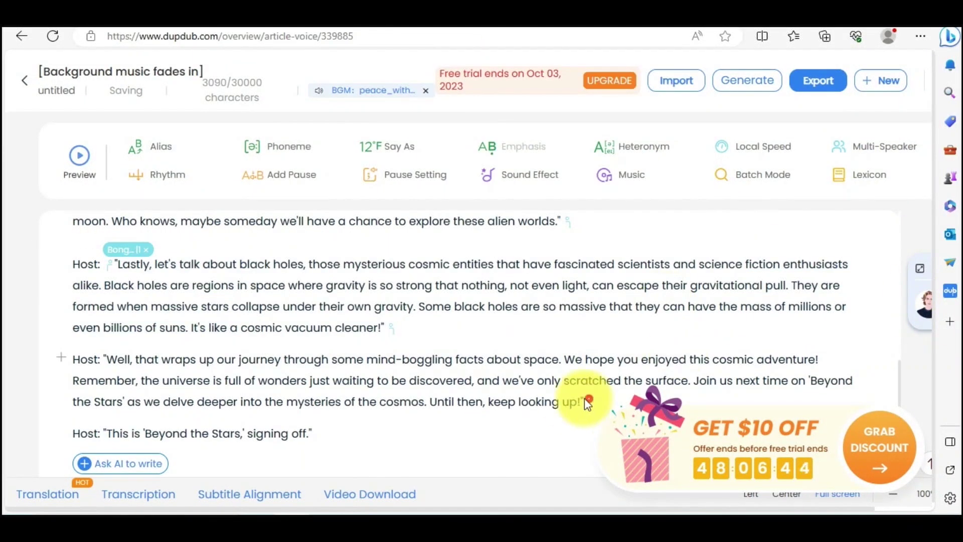
click(577, 400)
click(872, 150)
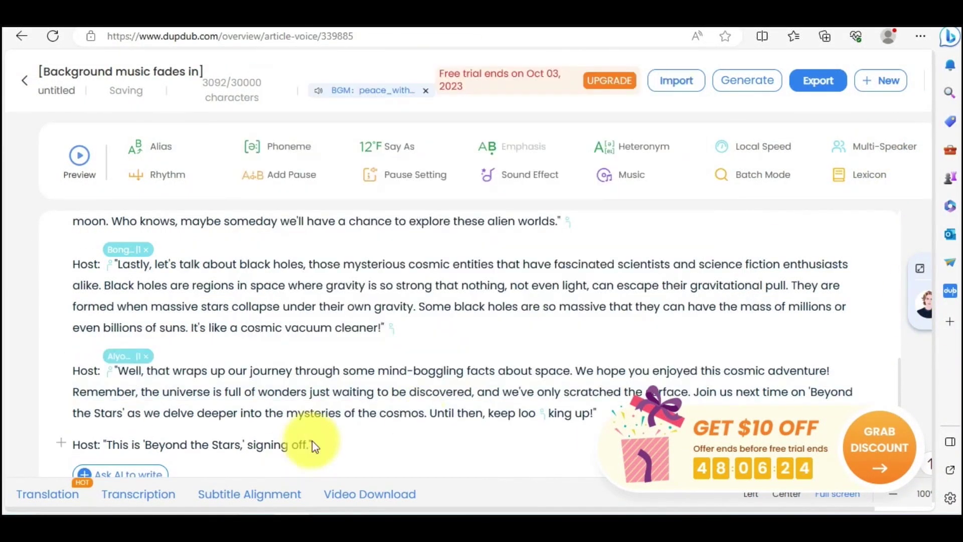
click(887, 150)
click(107, 441)
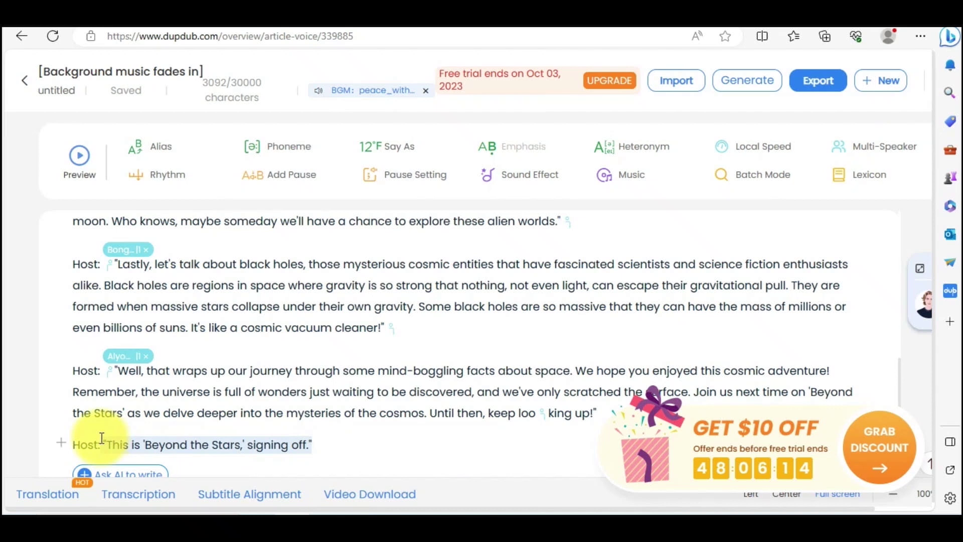
click(871, 148)
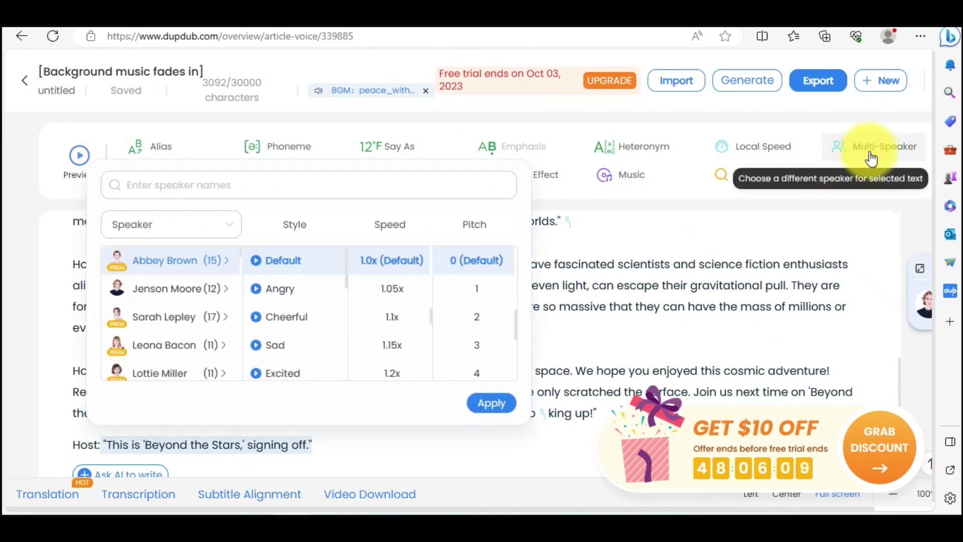
click(492, 403)
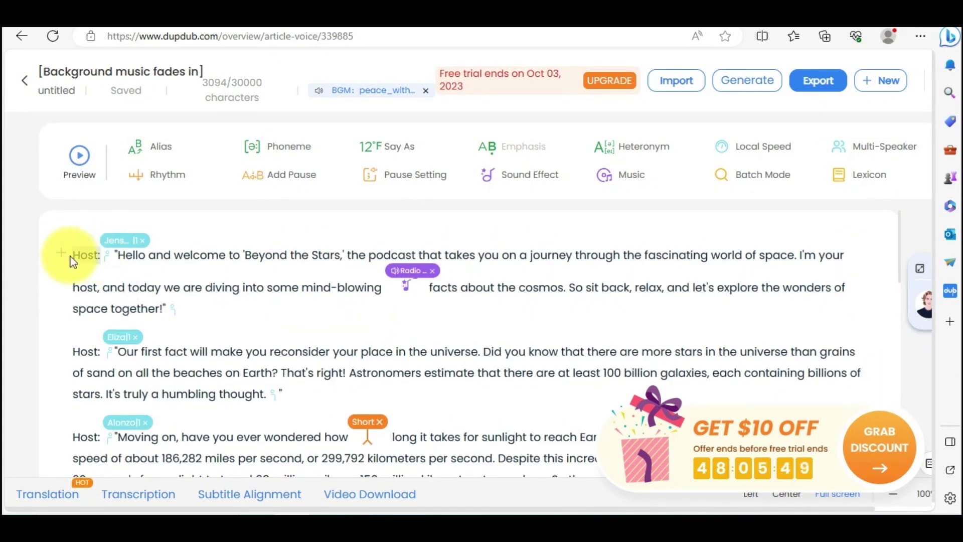
Delete the Host labels from the first, second and 'Moving on' paragraphs.
key(Delete)
click(101, 351)
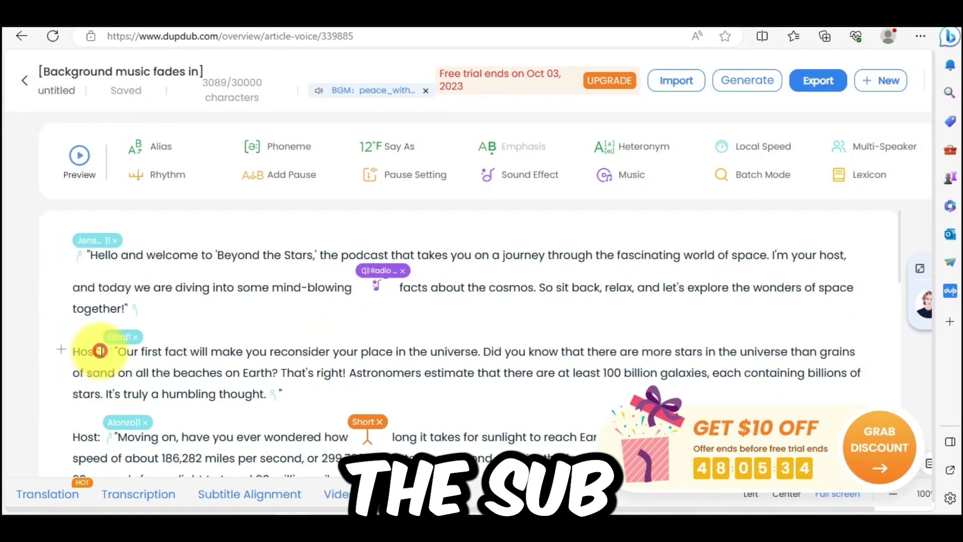
key(Delete)
scroll(76, 326, down, 2)
double_click(88, 326)
key(Delete)
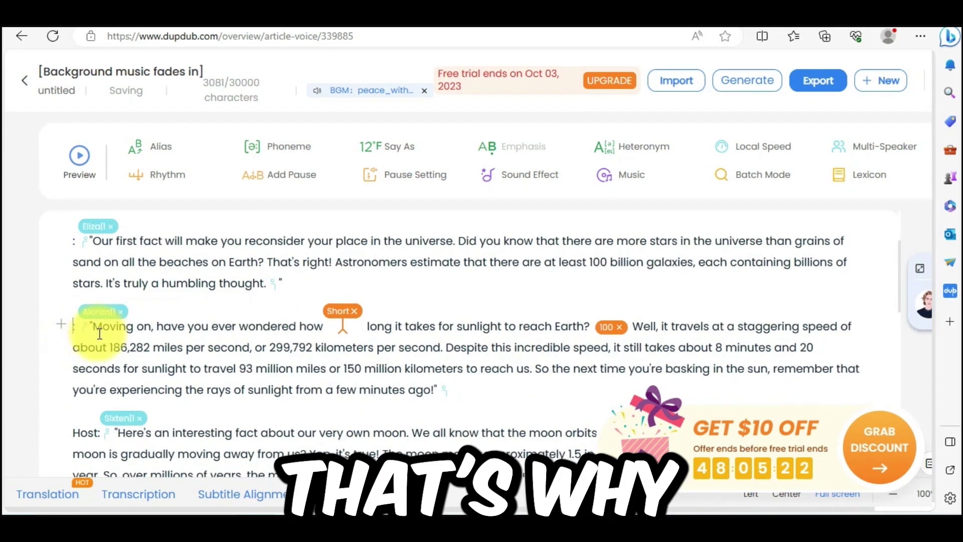
Delete the Host labels from the moon and Jupiter paragraphs, leaving 3055 characters.
scroll(99, 333, down, 3)
double_click(81, 287)
key(Delete)
double_click(80, 373)
key(Delete)
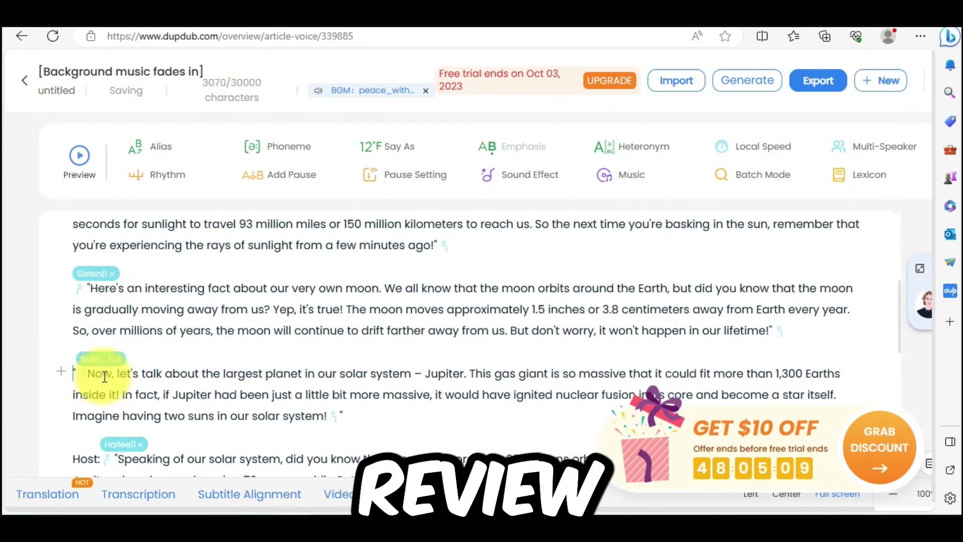
scroll(898, 334, down, 4)
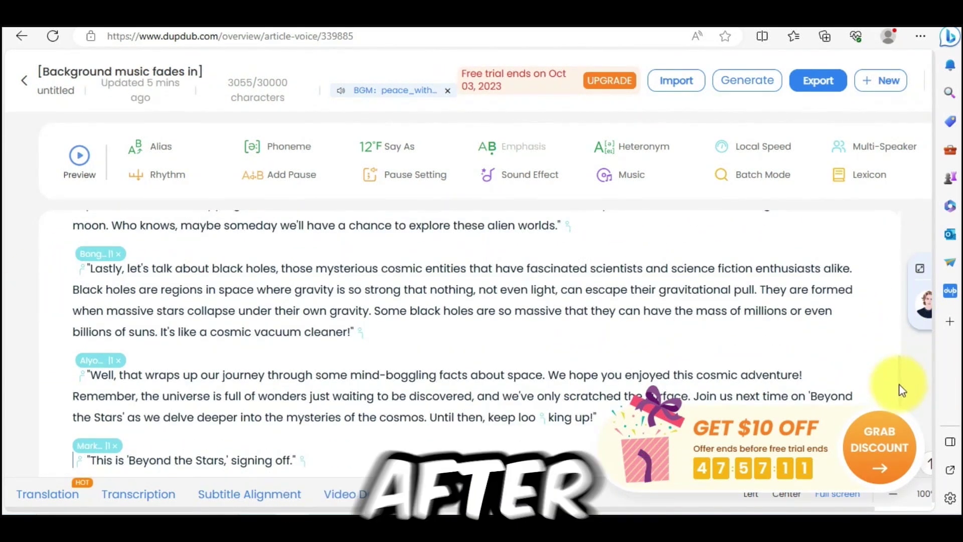
drag(899, 384, 902, 273)
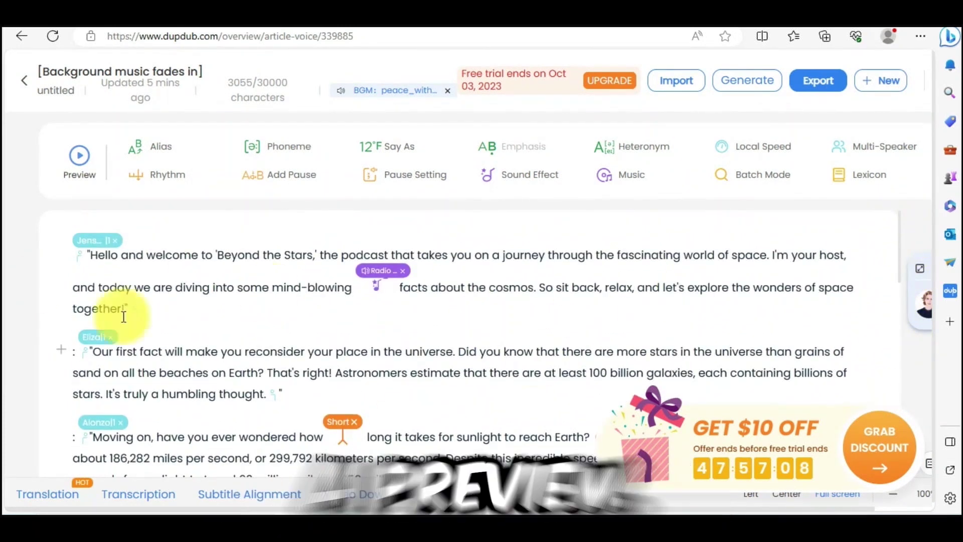
click(75, 168)
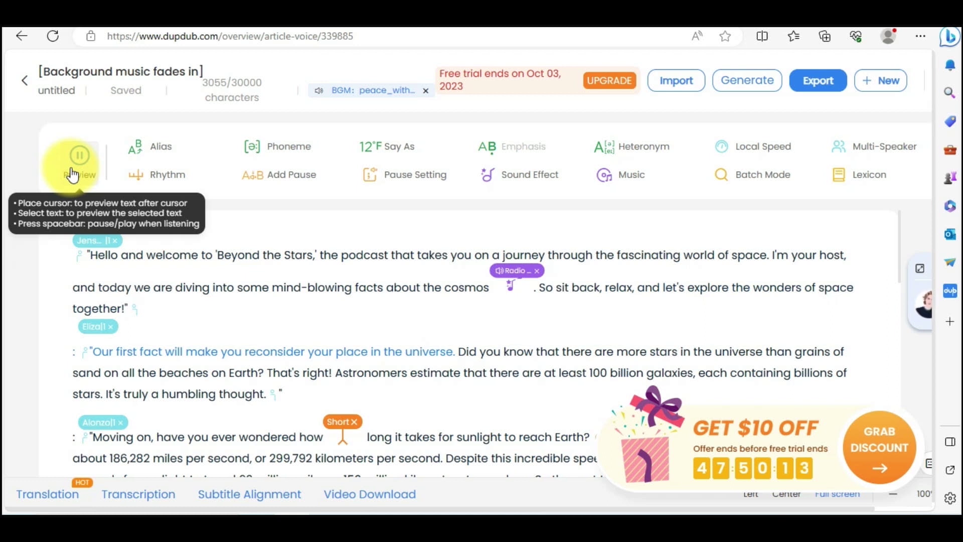
click(79, 157)
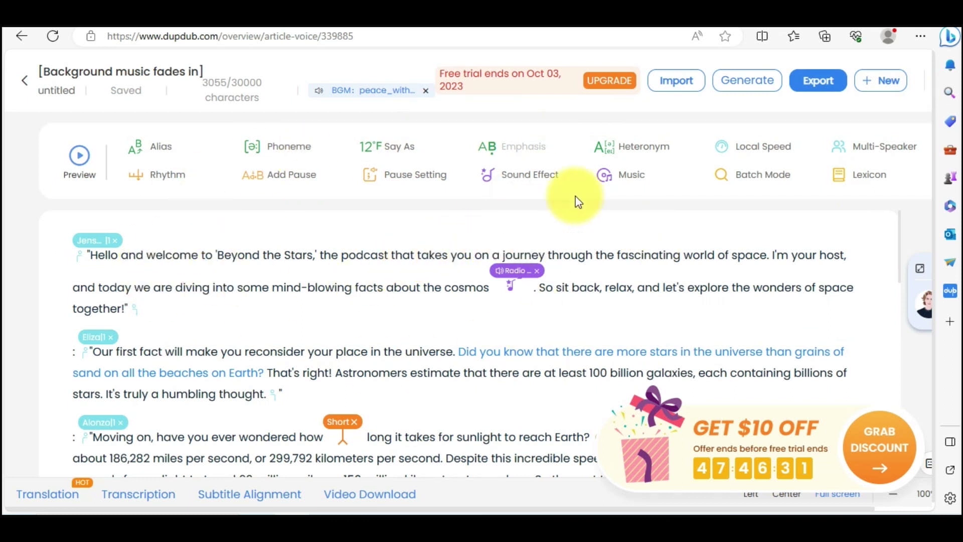
Generate speech for the whole 3055-character multi-voice script, producing a 03:15 voiceover.
click(752, 85)
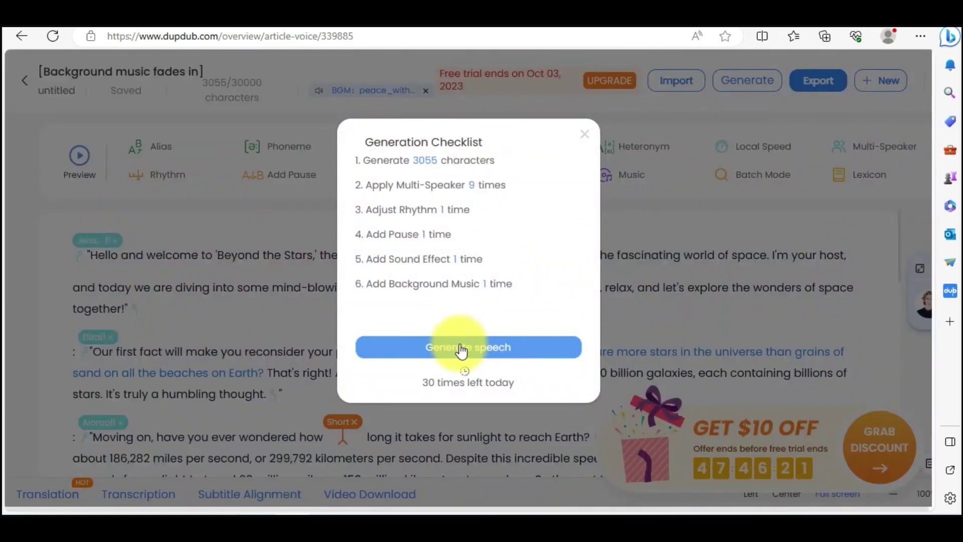
click(460, 347)
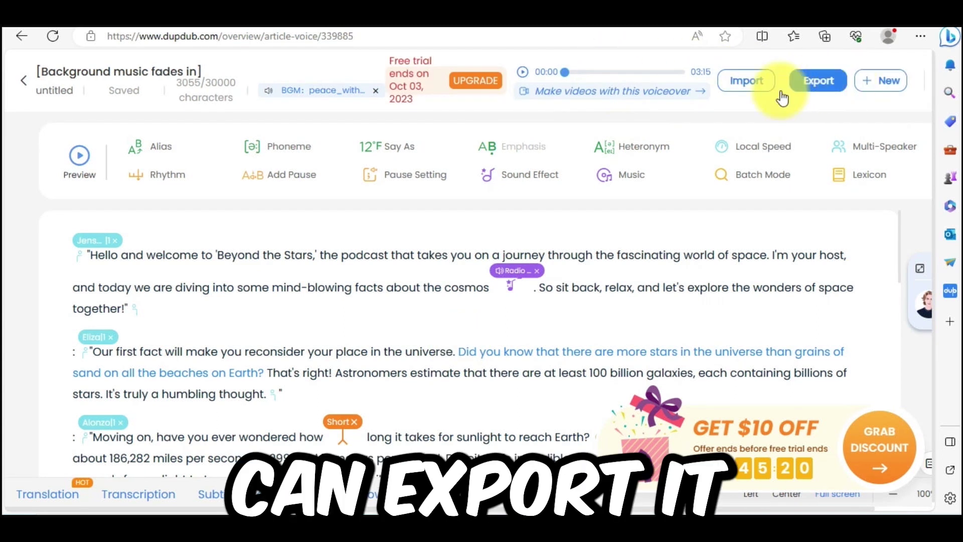
Load the generated voiceover onto a new DupDub video editor timeline.
click(618, 100)
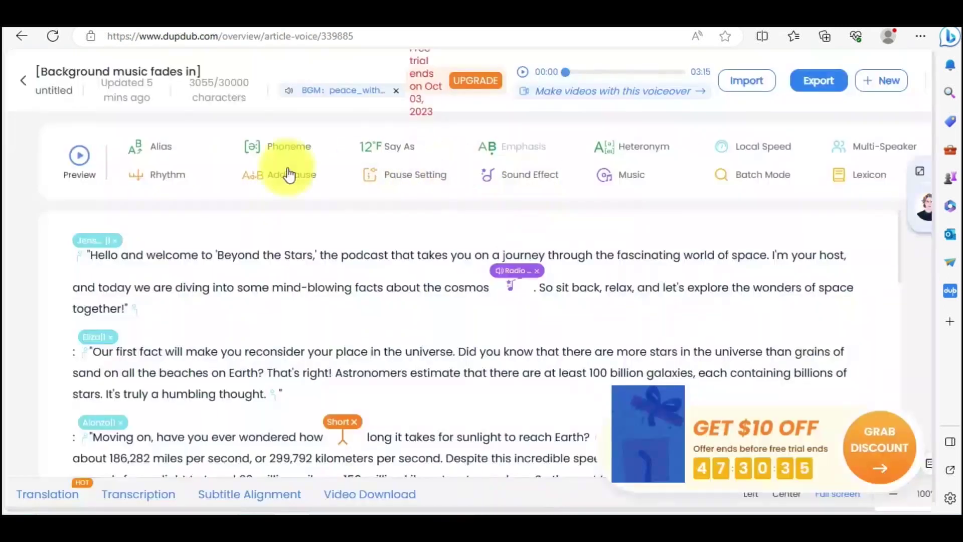
triple_click(190, 371)
click(189, 371)
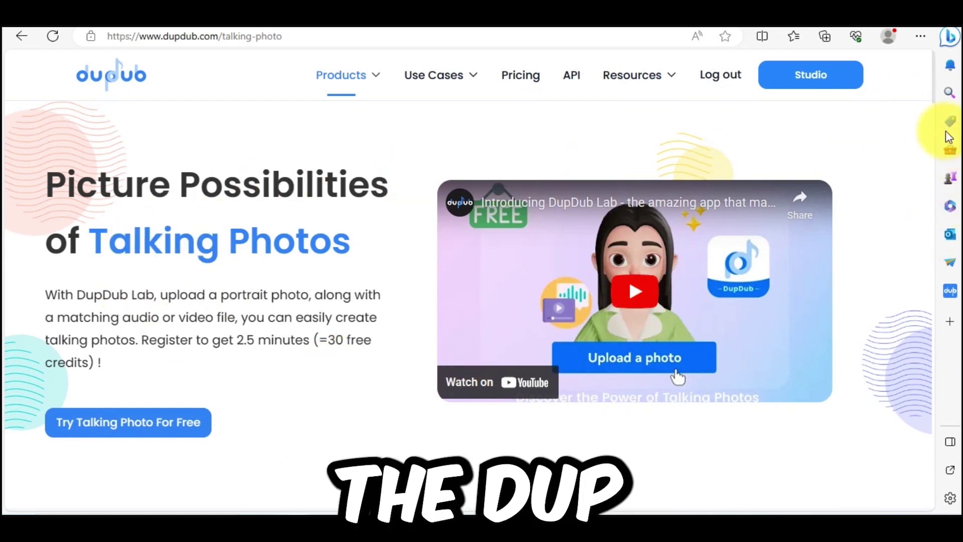
Scroll down the Talking Photos page to the sections about bringing photos to life.
scroll(932, 100, down, 1)
drag(932, 101, 938, 446)
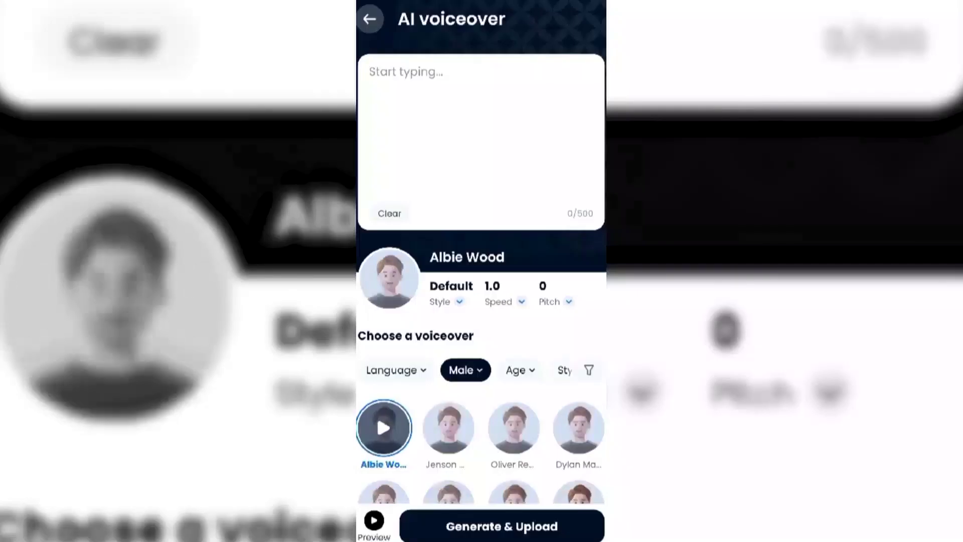
Paste the 277-character 'Beyond the Stars' welcome paragraph as the script and generate the voiceover.
click(368, 88)
click(377, 40)
click(501, 525)
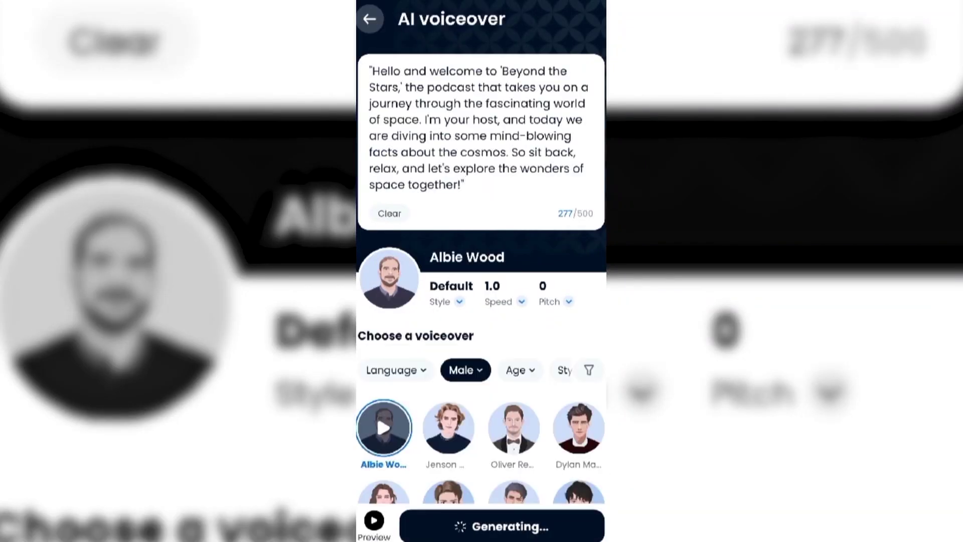